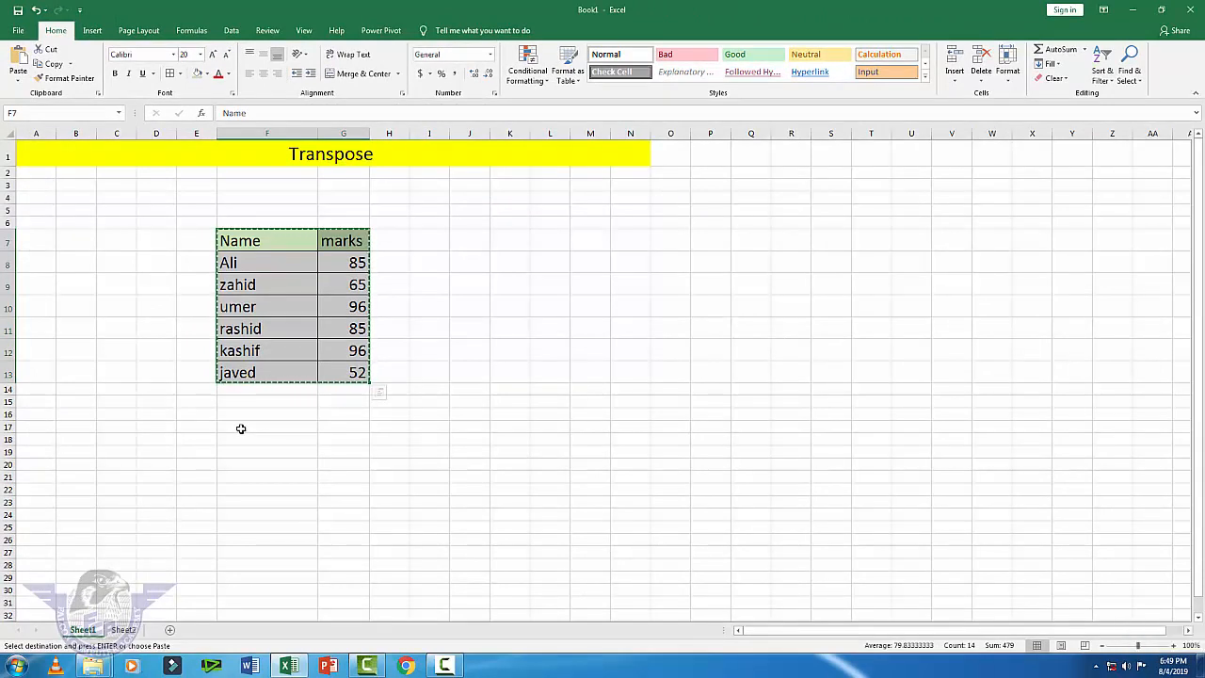
# Step: Paste the copied Name and marks table at F17 with the Transpose option of Paste Special
pyautogui.click(241, 428)
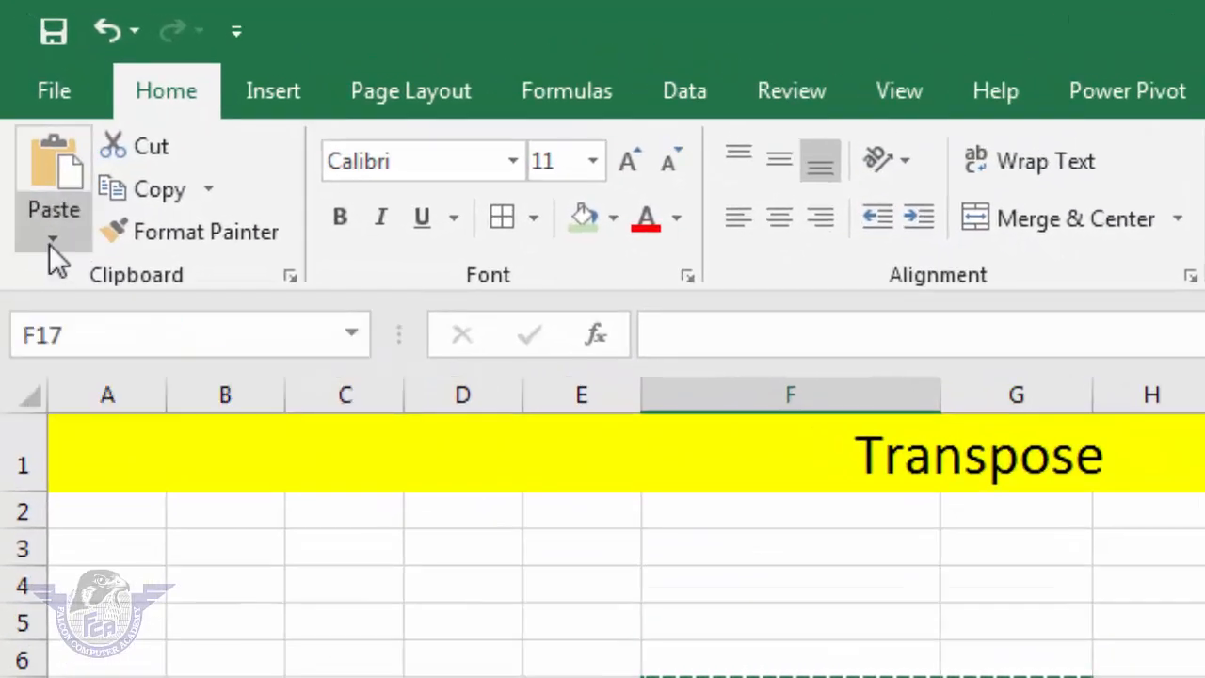
pyautogui.click(49, 242)
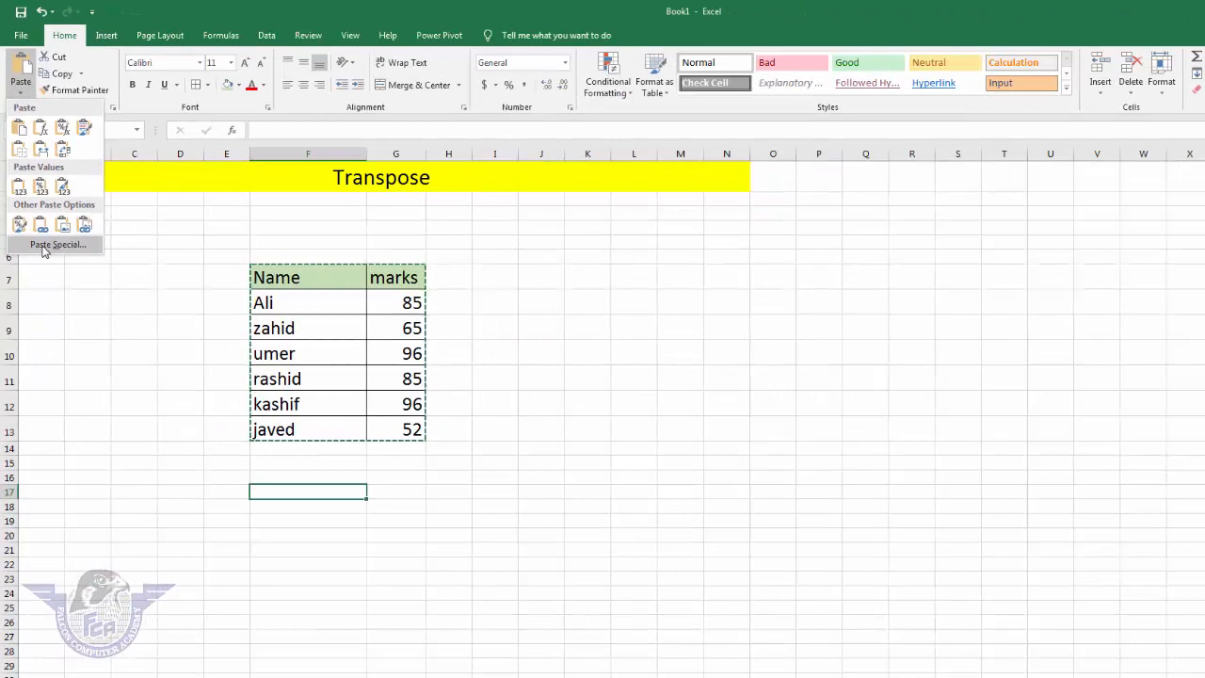
pyautogui.click(44, 247)
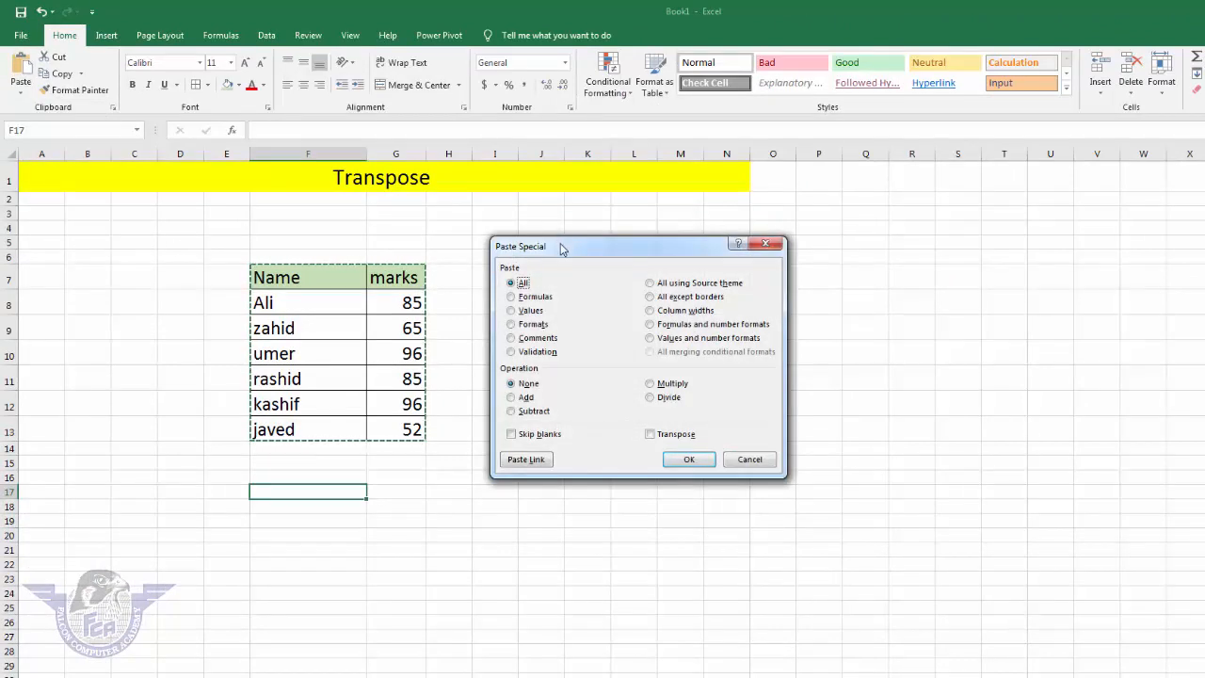
pyautogui.moveTo(561, 250); pyautogui.dragTo(555, 229)
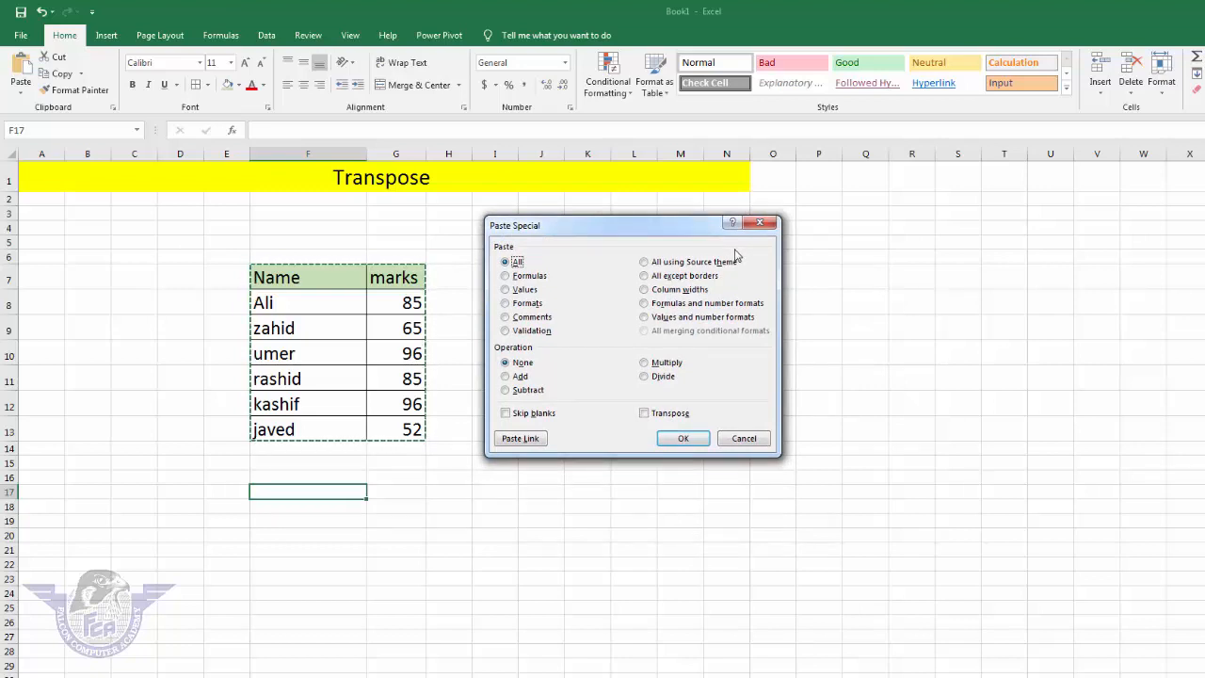
pyautogui.click(680, 420)
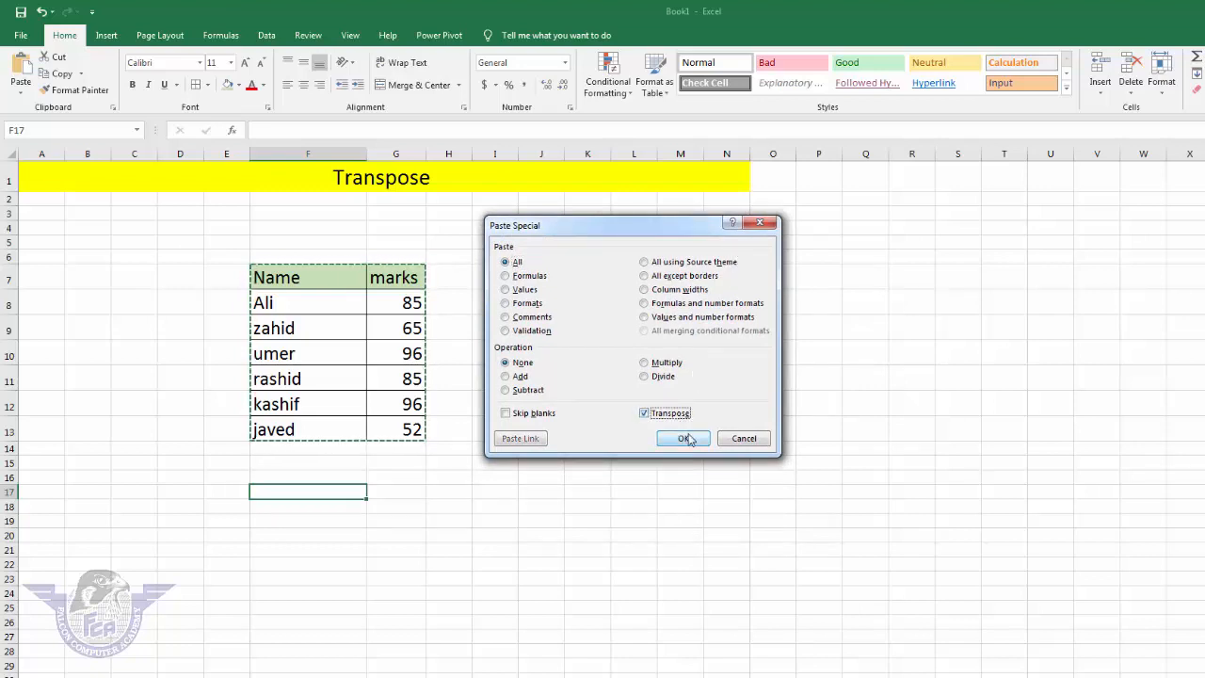
pyautogui.click(686, 440)
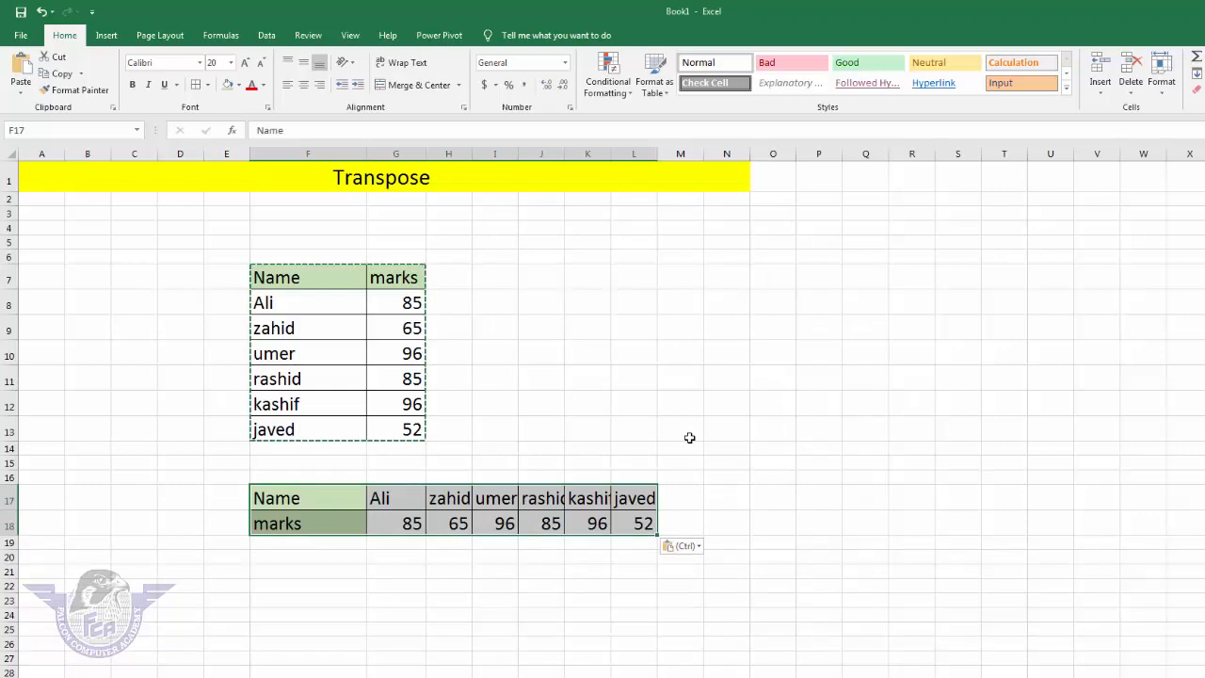
# Step: Auto-fit the widths of columns H through L to the transposed names
pyautogui.click(591, 506)
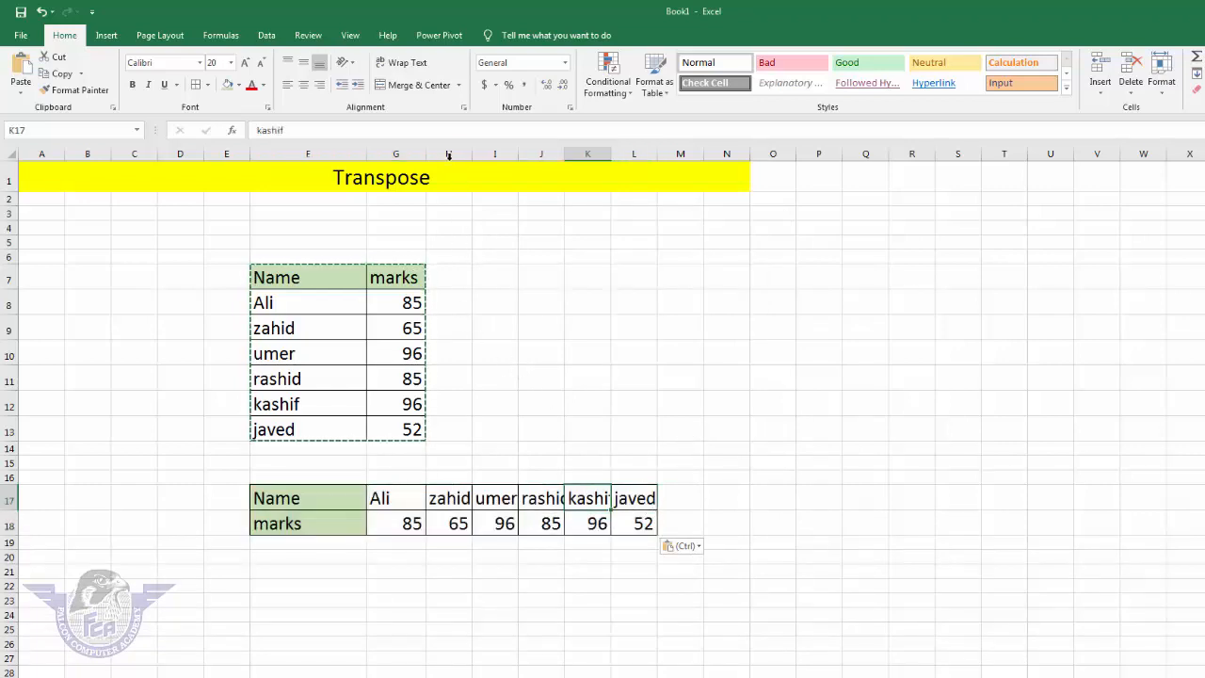
pyautogui.moveTo(448, 153); pyautogui.dragTo(627, 164)
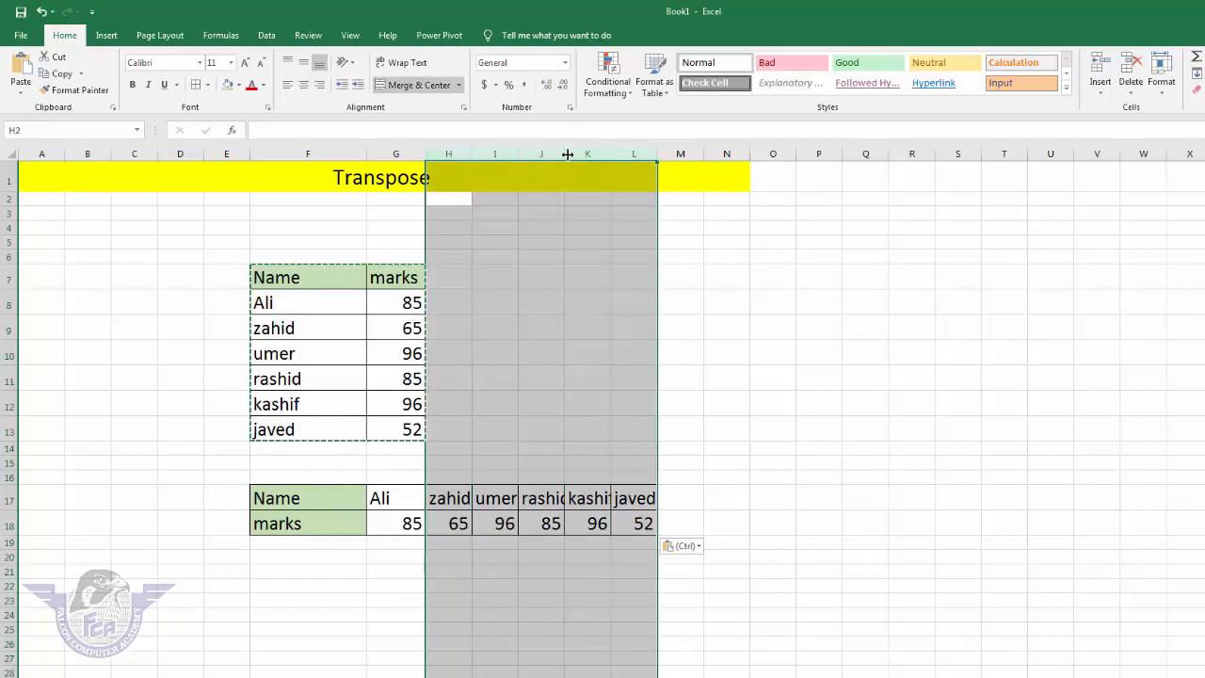
pyautogui.doubleClick(568, 153)
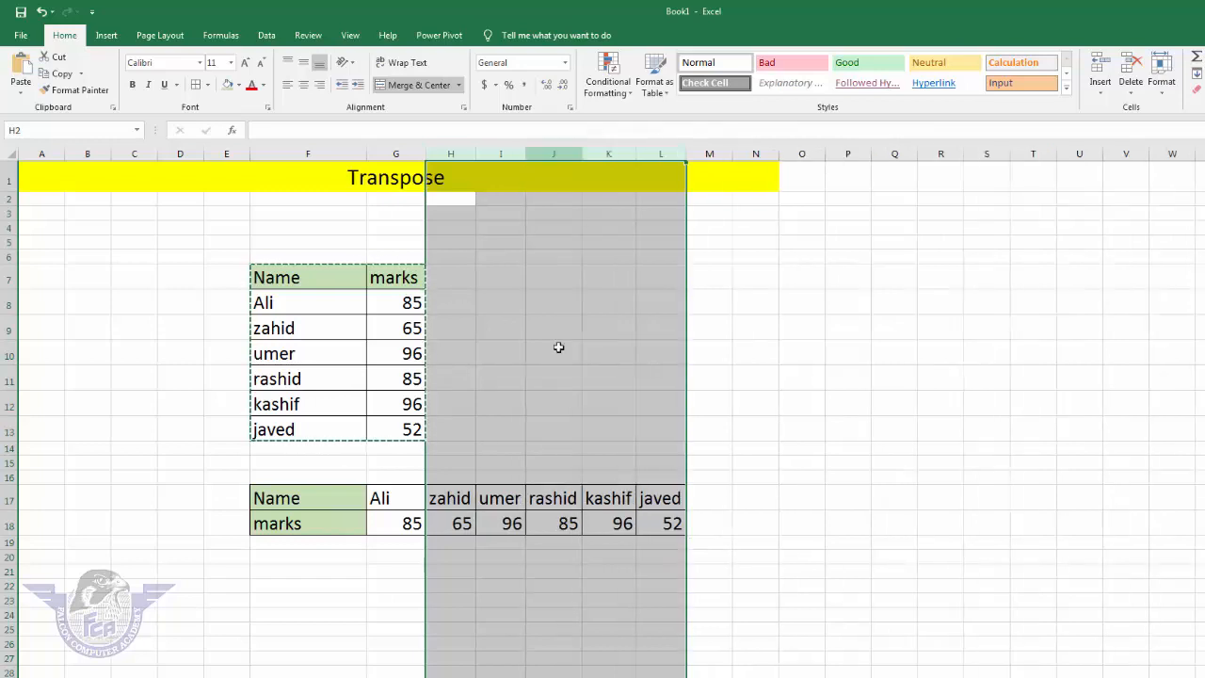
pyautogui.click(530, 546)
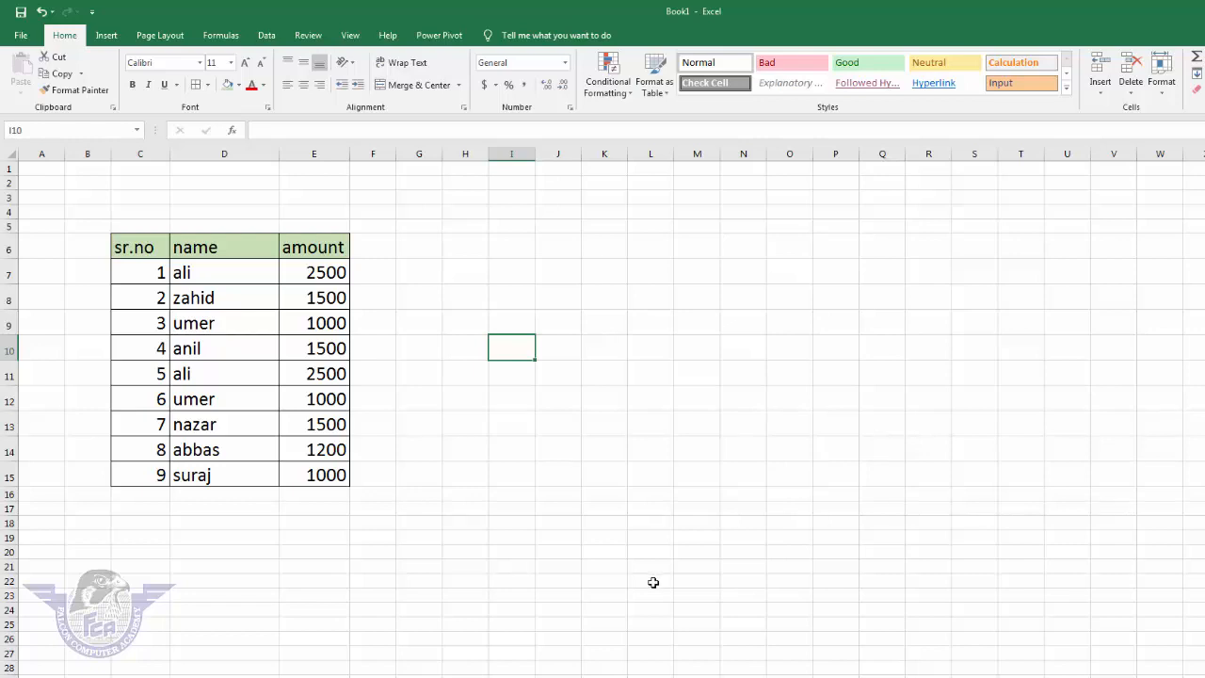
# Step: Run Remove Duplicates on C6:E15 with headers enabled, comparing the sr.no, name and amount columns
pyautogui.moveTo(144, 247); pyautogui.dragTo(294, 471)
pyautogui.click(107, 35)
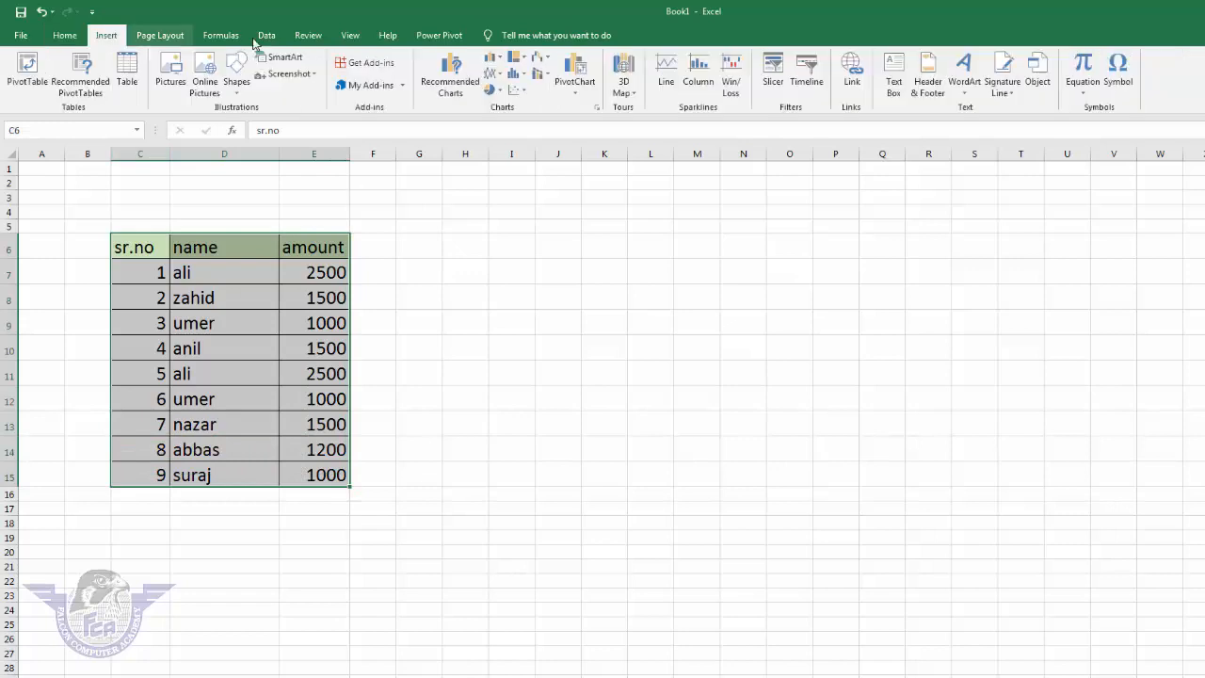
pyautogui.click(265, 37)
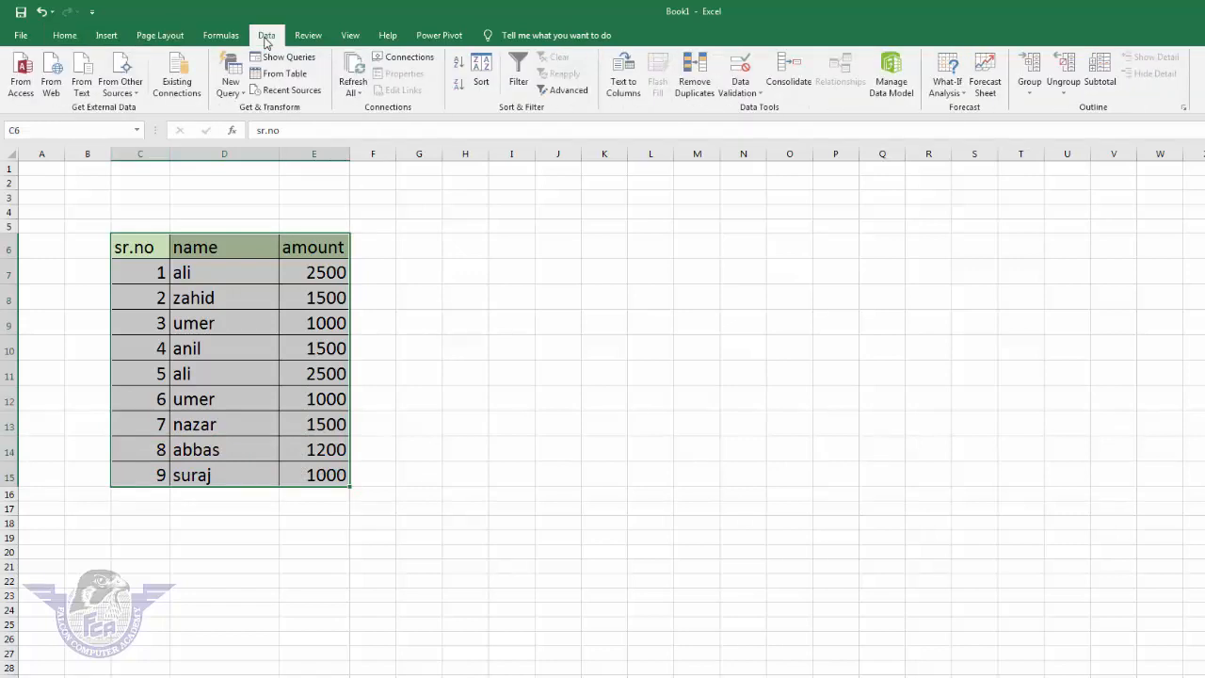
pyautogui.click(705, 95)
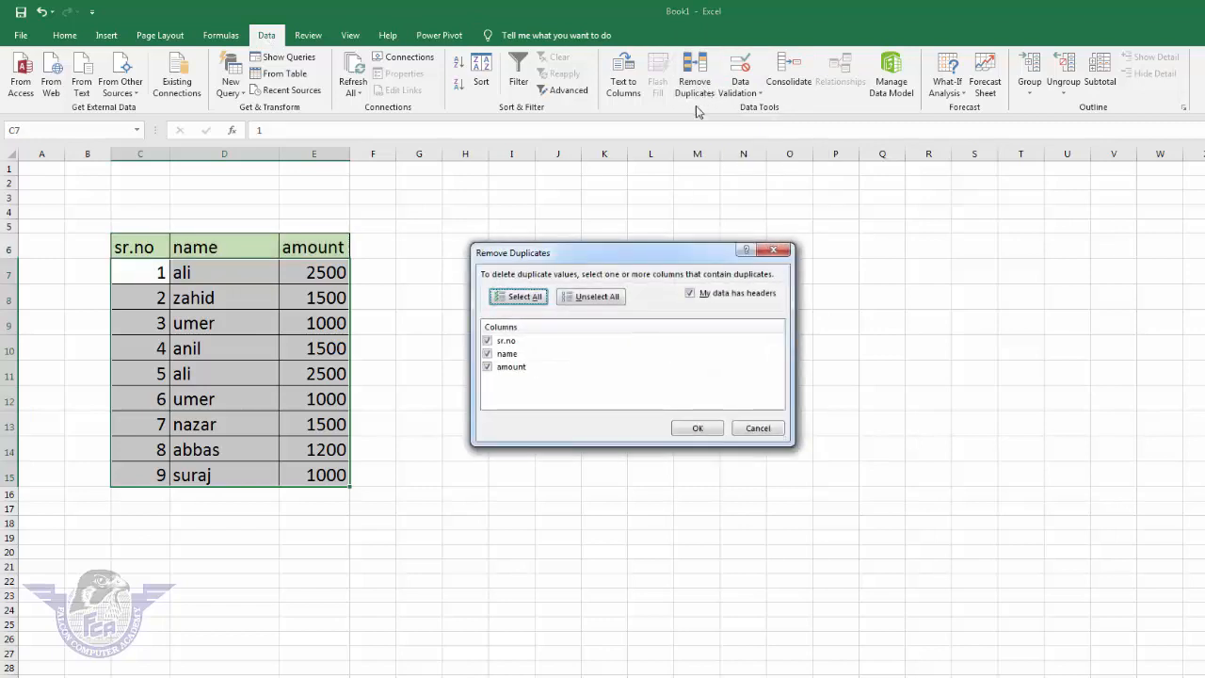
pyautogui.moveTo(598, 261); pyautogui.dragTo(565, 237)
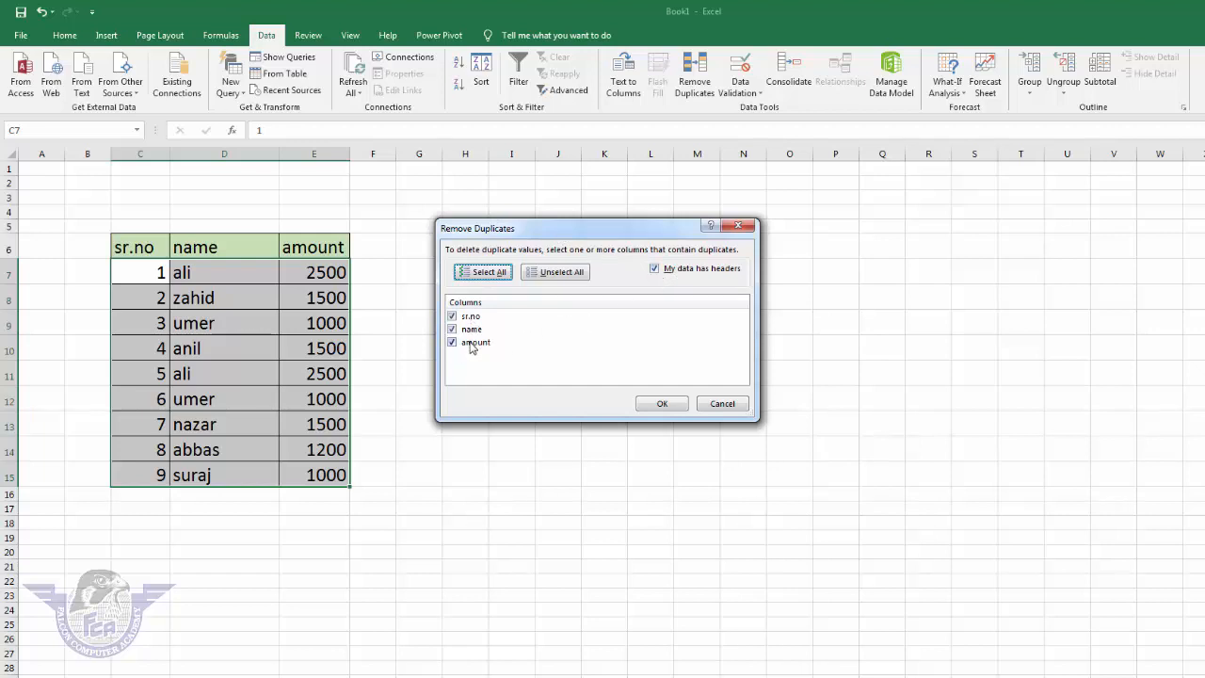
pyautogui.click(654, 269)
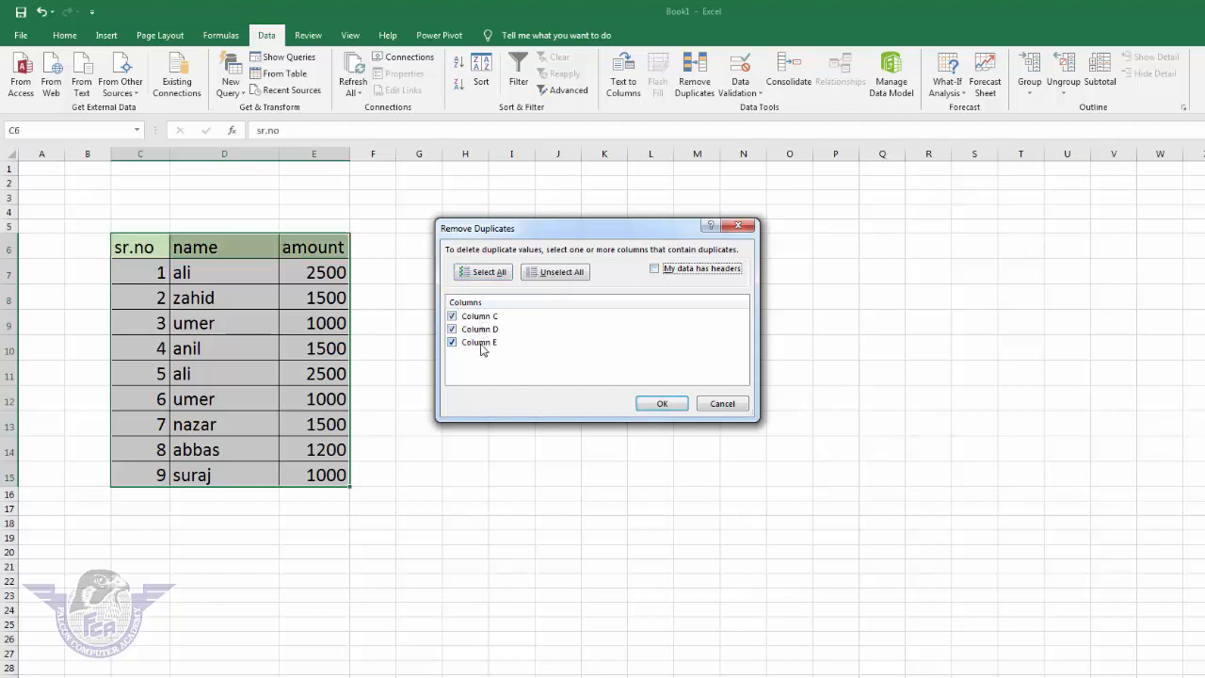
pyautogui.click(656, 270)
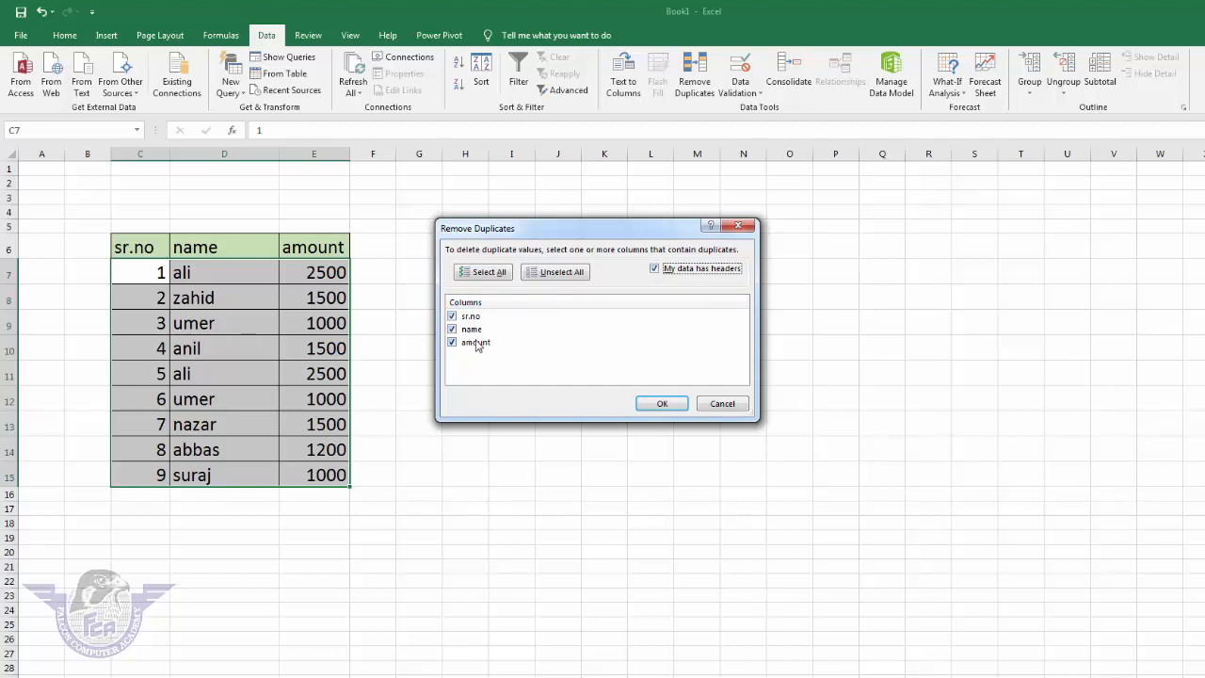
pyautogui.click(662, 404)
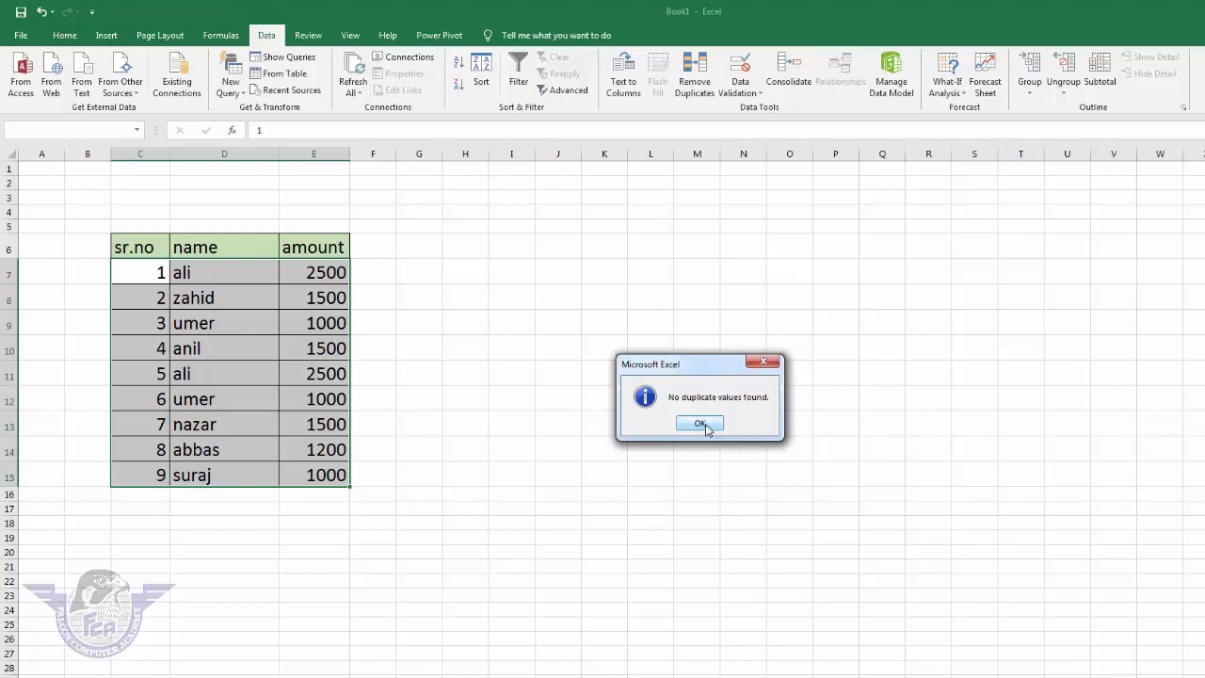
pyautogui.click(701, 424)
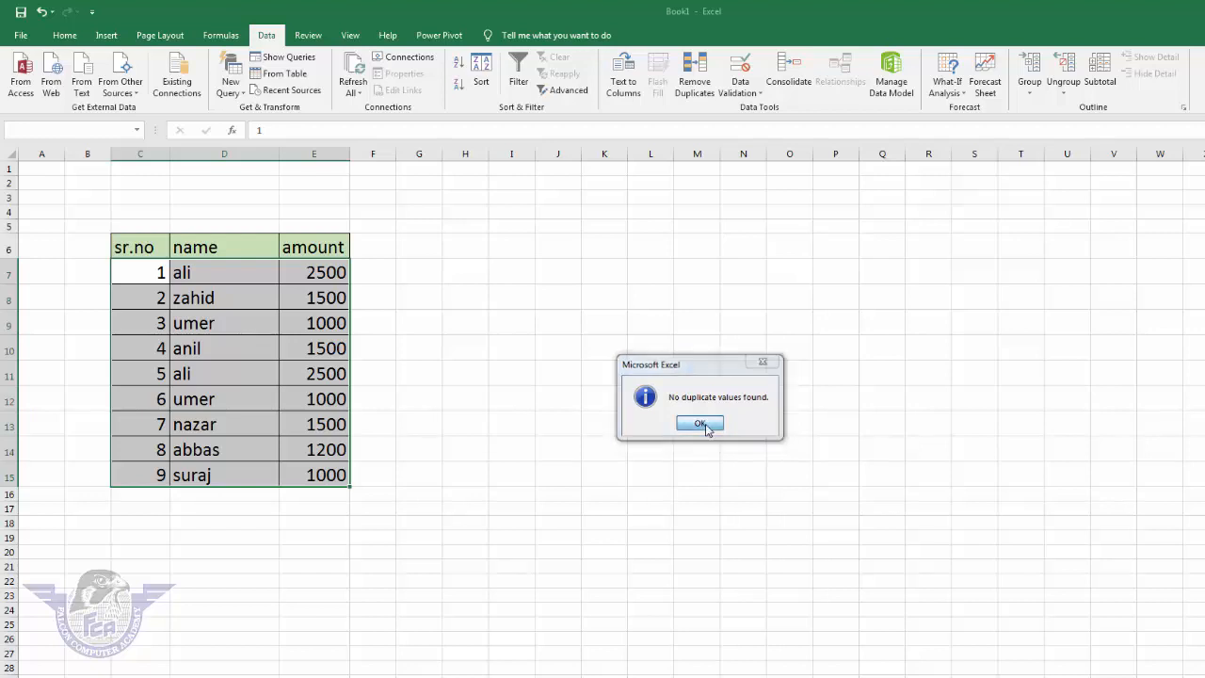
# Step: Remove duplicate rows from the table by comparing only name and amount, leaving sr.no out
pyautogui.click(694, 85)
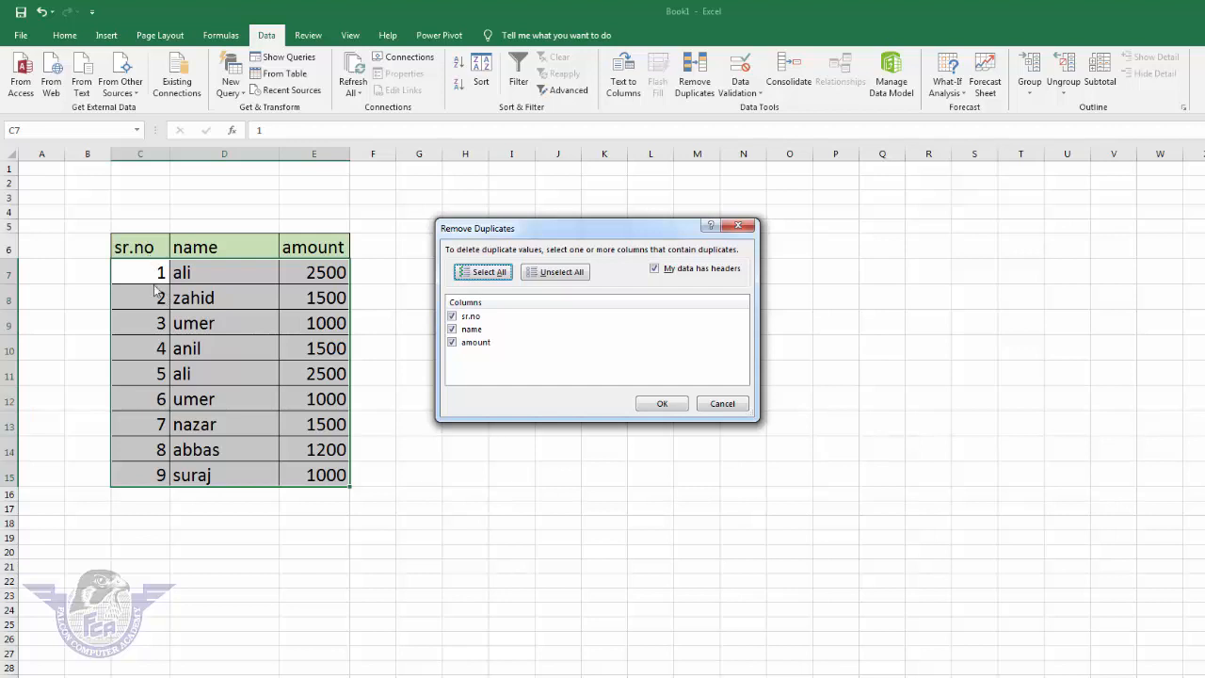
pyautogui.click(453, 318)
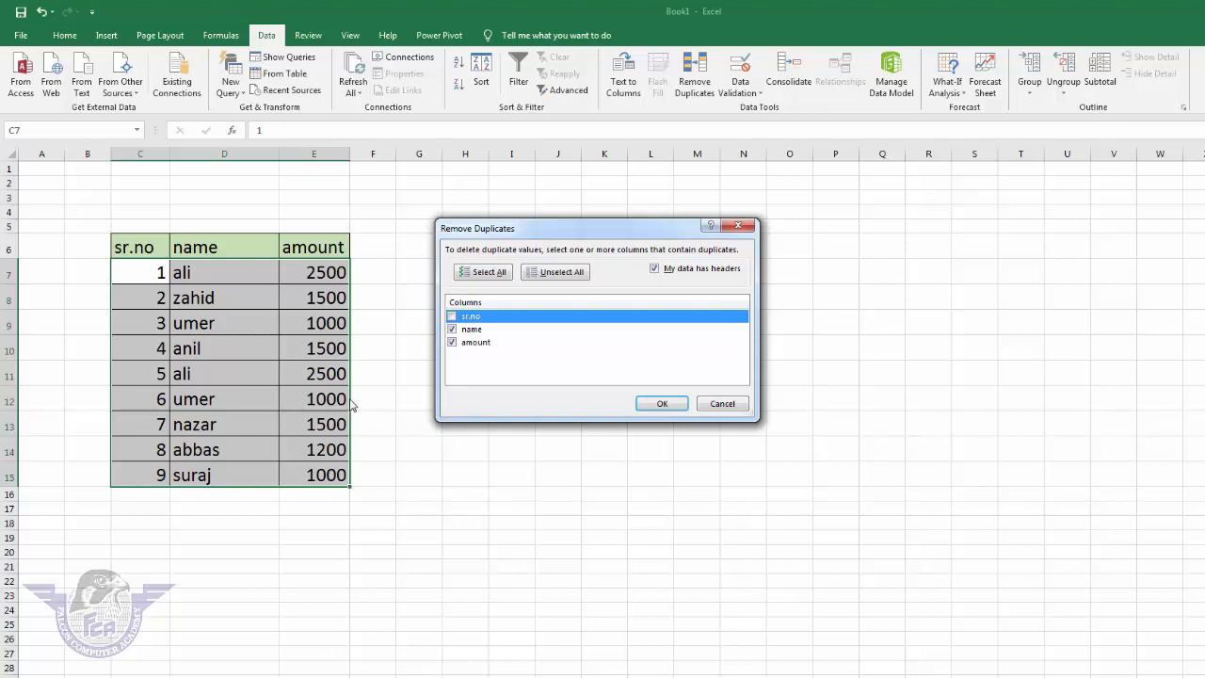
pyautogui.click(665, 404)
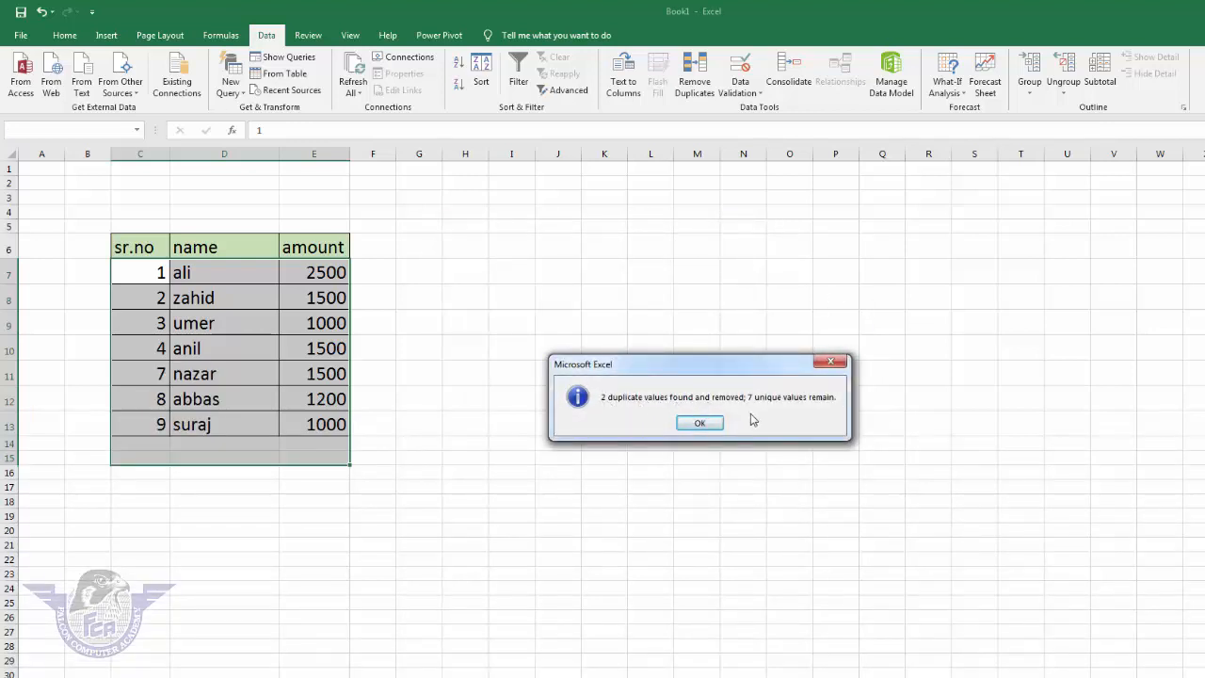
pyautogui.click(698, 424)
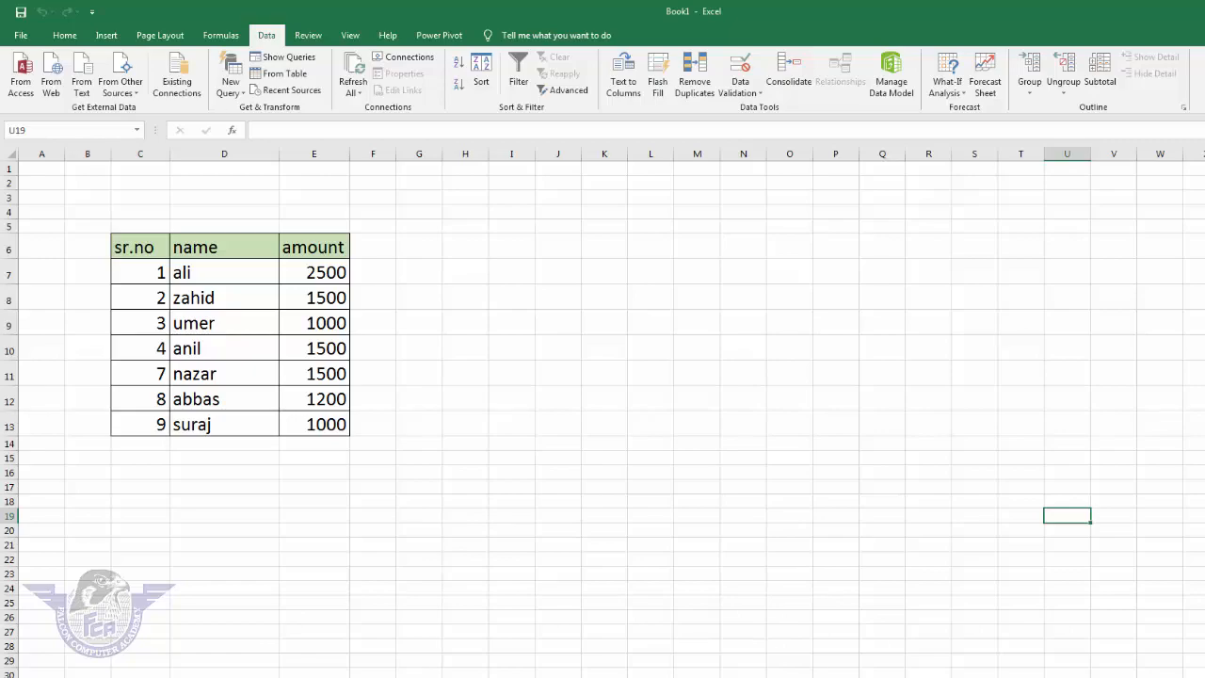
# Step: Add two new worksheets after Sheet3 and group them for simultaneous editing
pyautogui.click(221, 655)
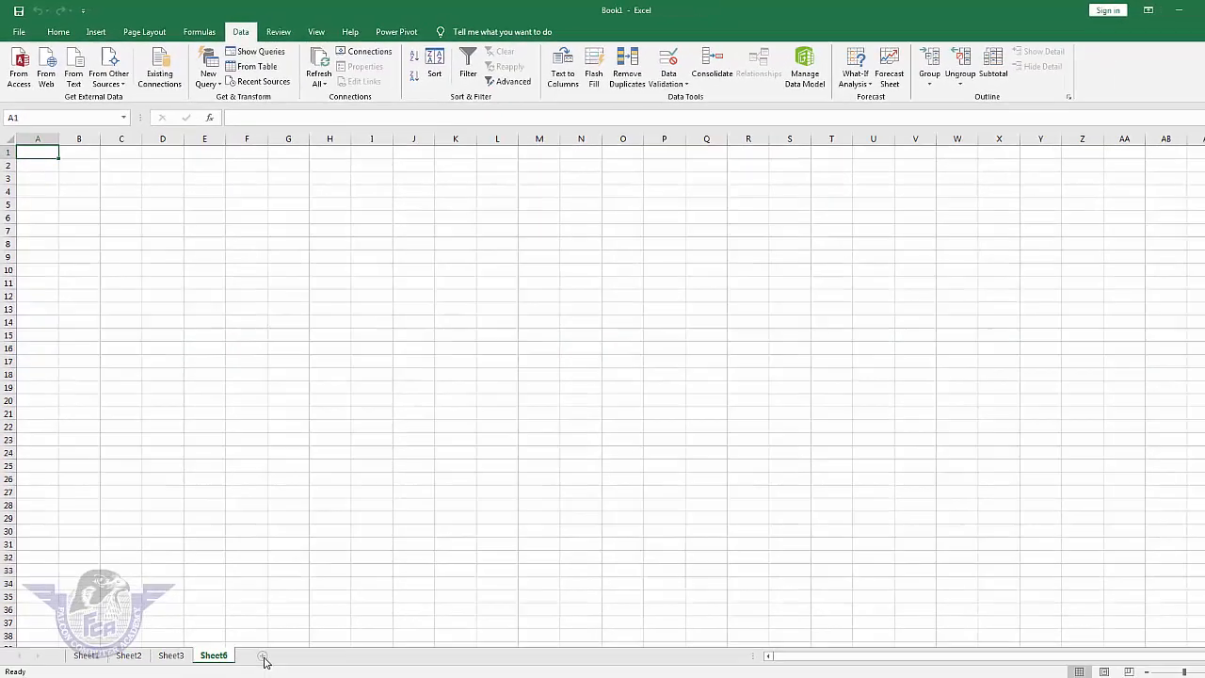
pyautogui.click(262, 656)
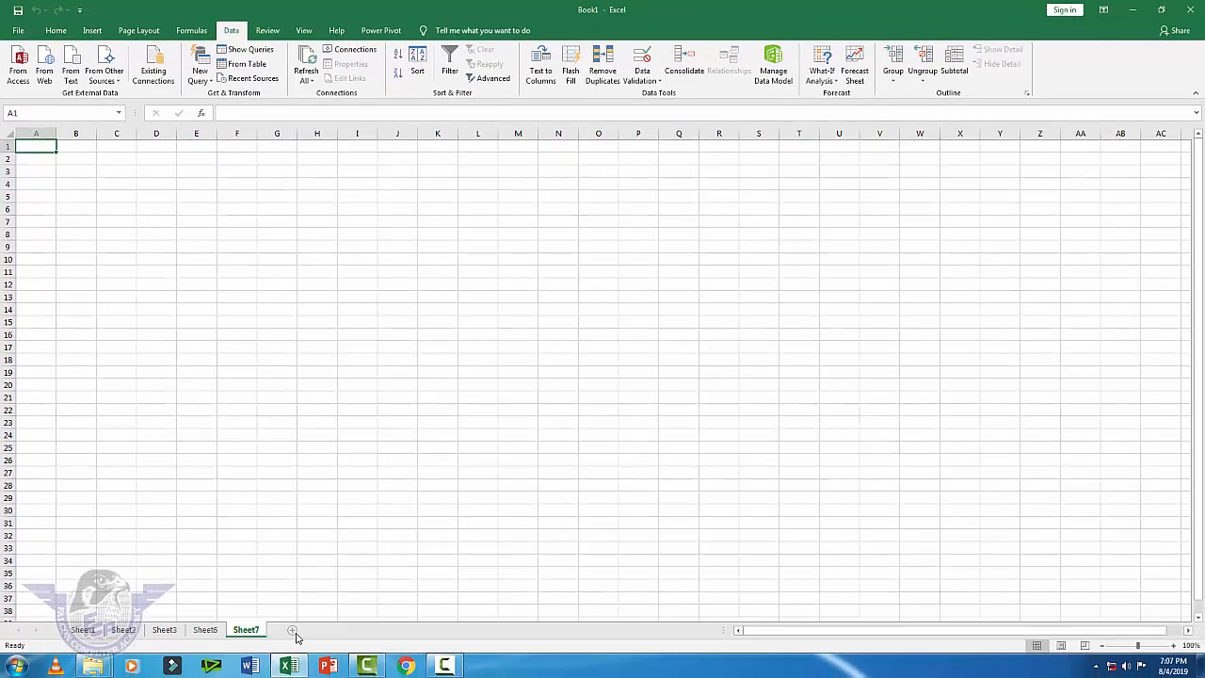
pyautogui.click(205, 630)
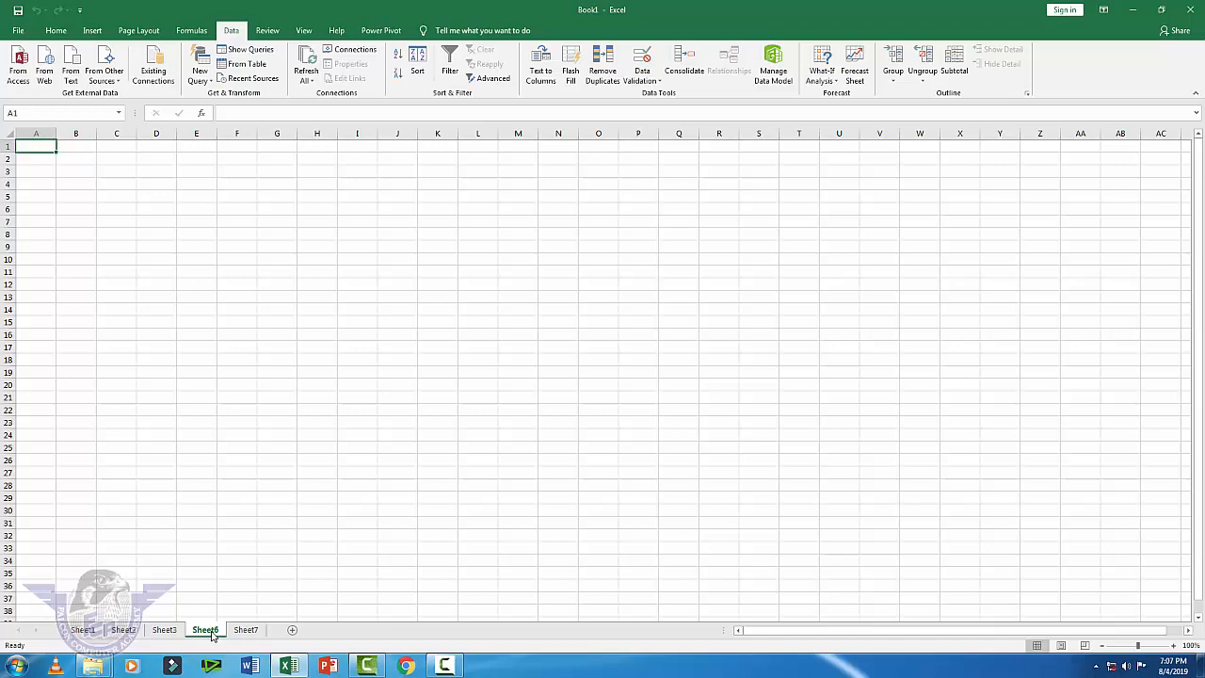
pyautogui.click(243, 631)
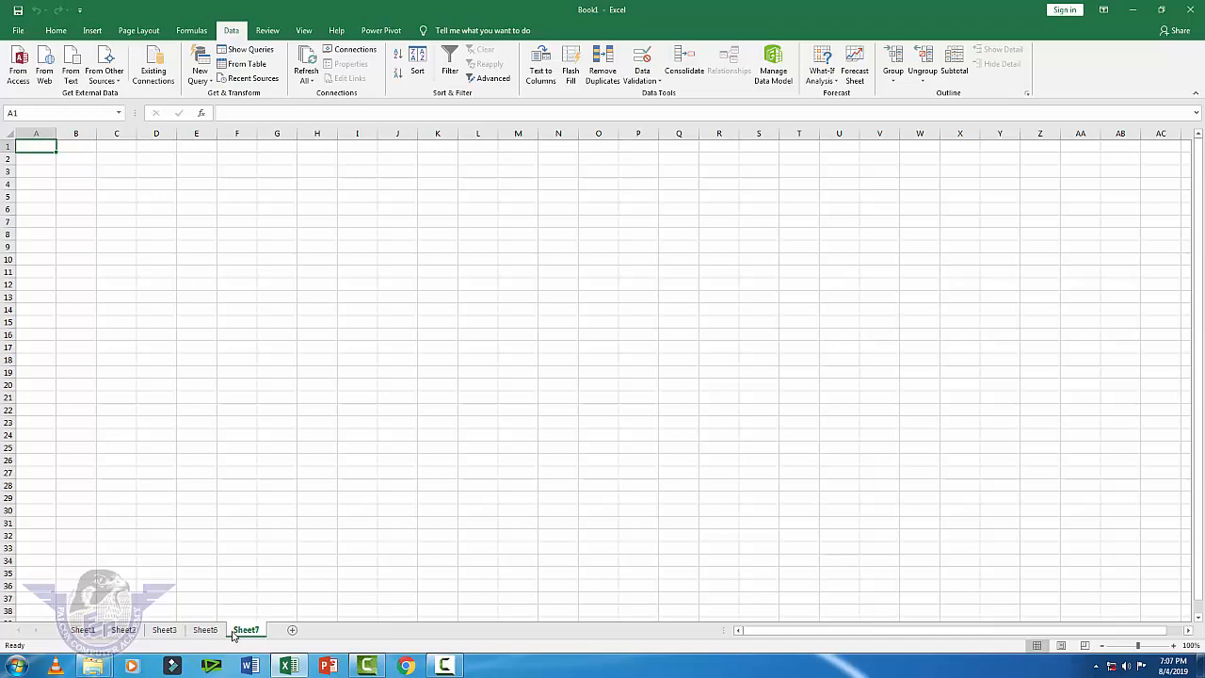
pyautogui.click(216, 633)
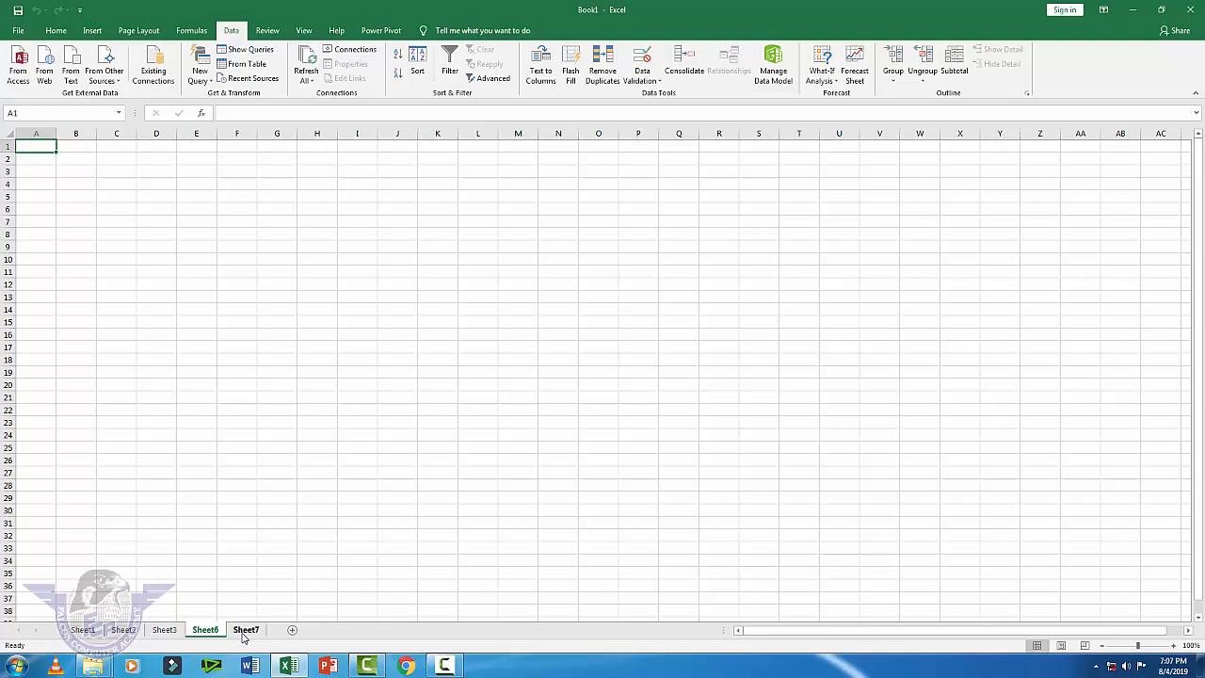
pyautogui.keyDown('ctrl'); pyautogui.click(247, 631); pyautogui.keyUp('ctrl')
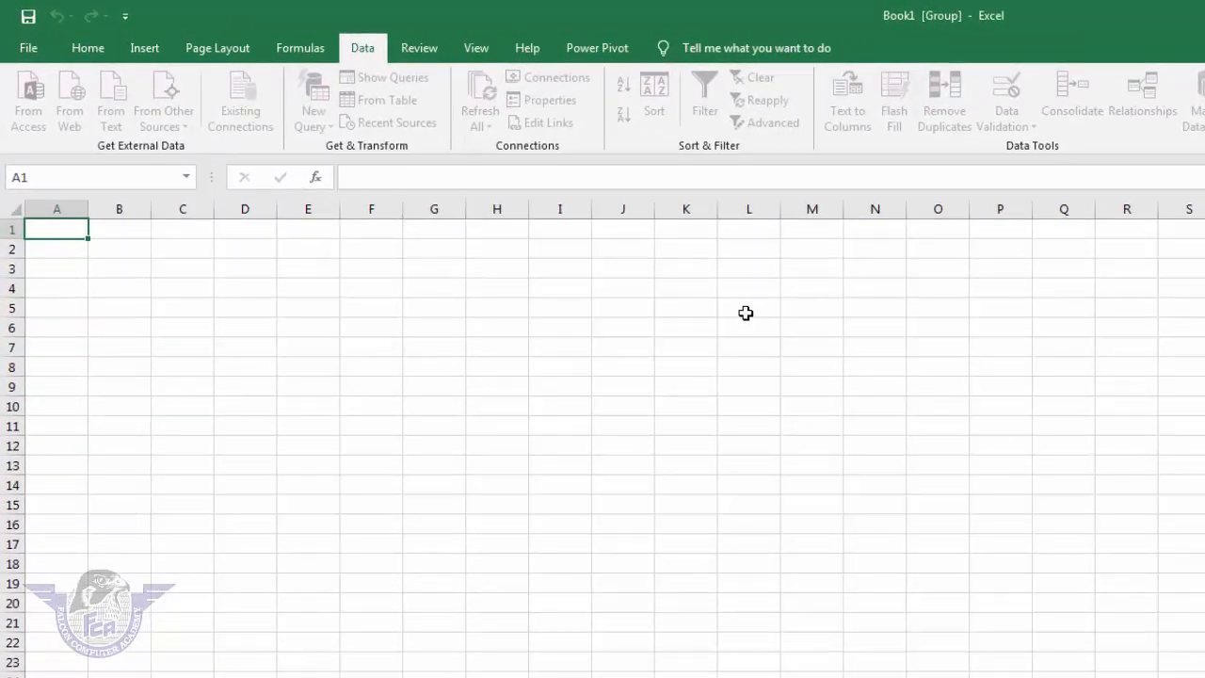
# Step: Enter the headers name, class, roll no and subject in A1:D1 of the grouped sheets
pyautogui.write('name')
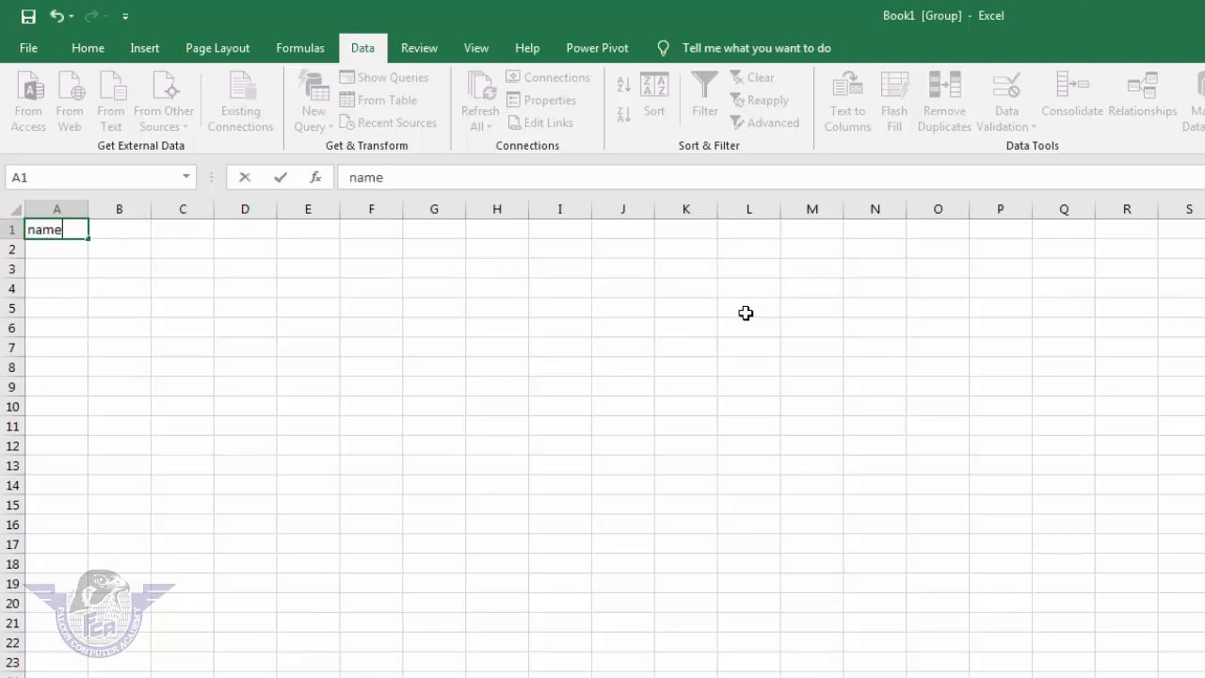
pyautogui.press('Tab')
pyautogui.write('class')
pyautogui.press('Tab')
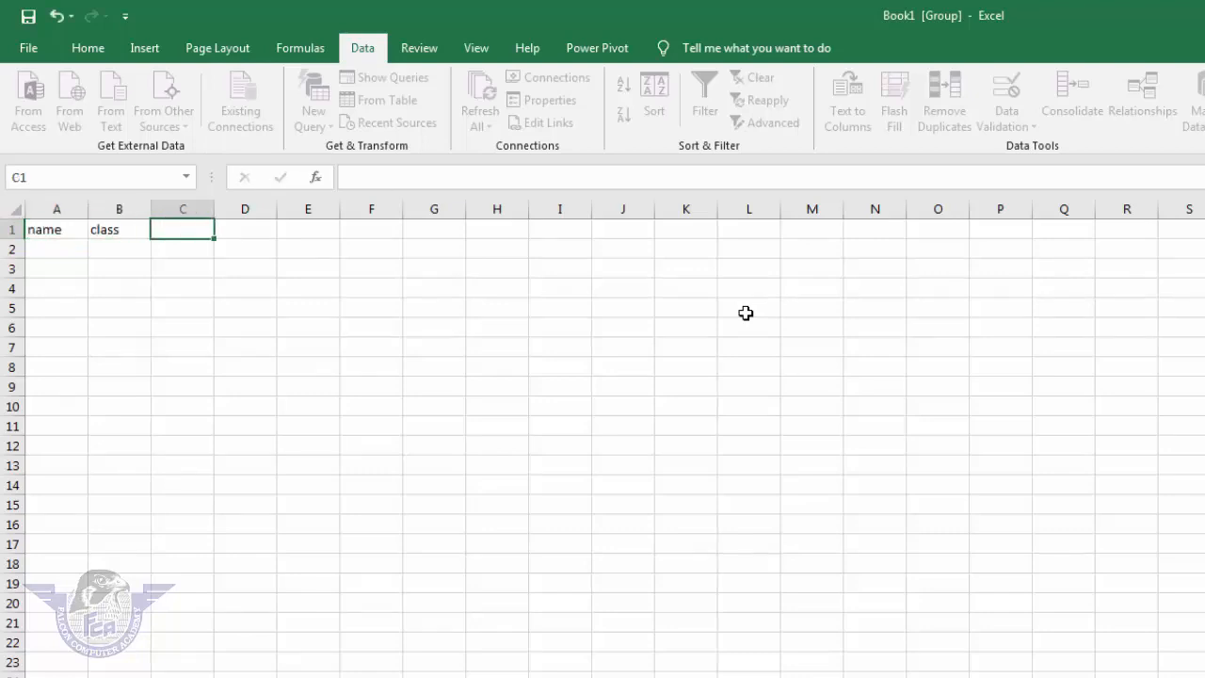
pyautogui.write('roll no')
pyautogui.press('Tab')
pyautogui.write('subject')
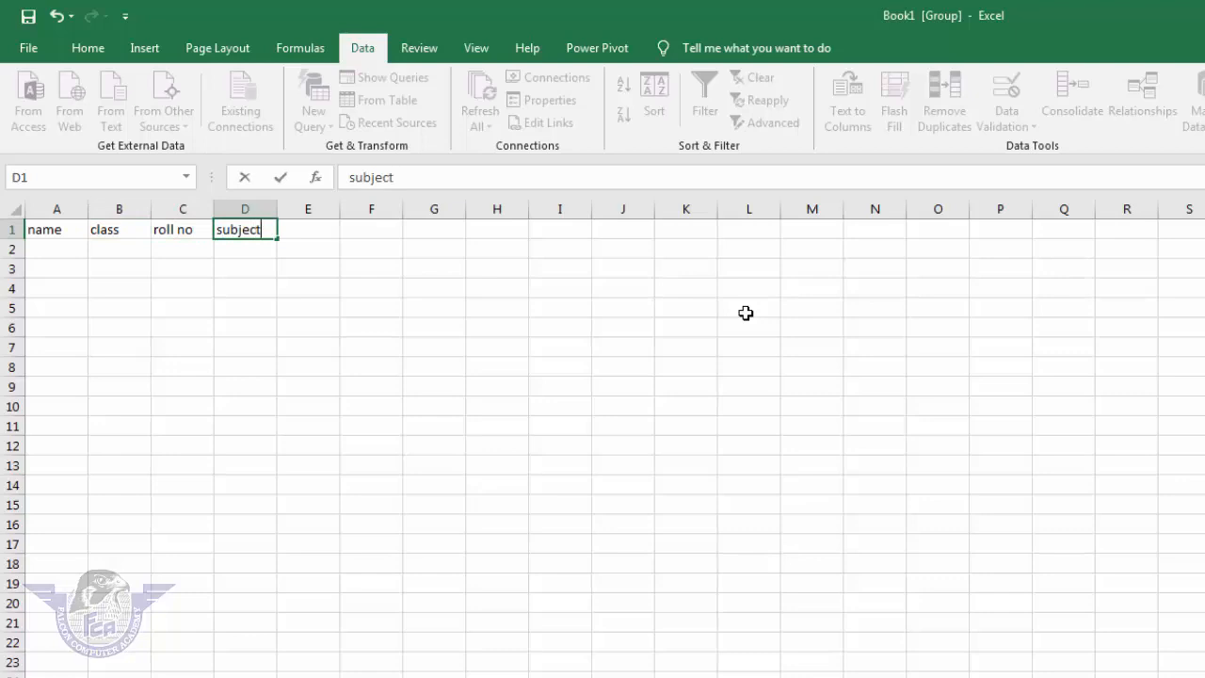
pyautogui.press('Tab')
# Step: Enter the headers marks, total, obtained and Result in E1:H1 of the grouped sheets
pyautogui.write('marks')
pyautogui.press('Tab')
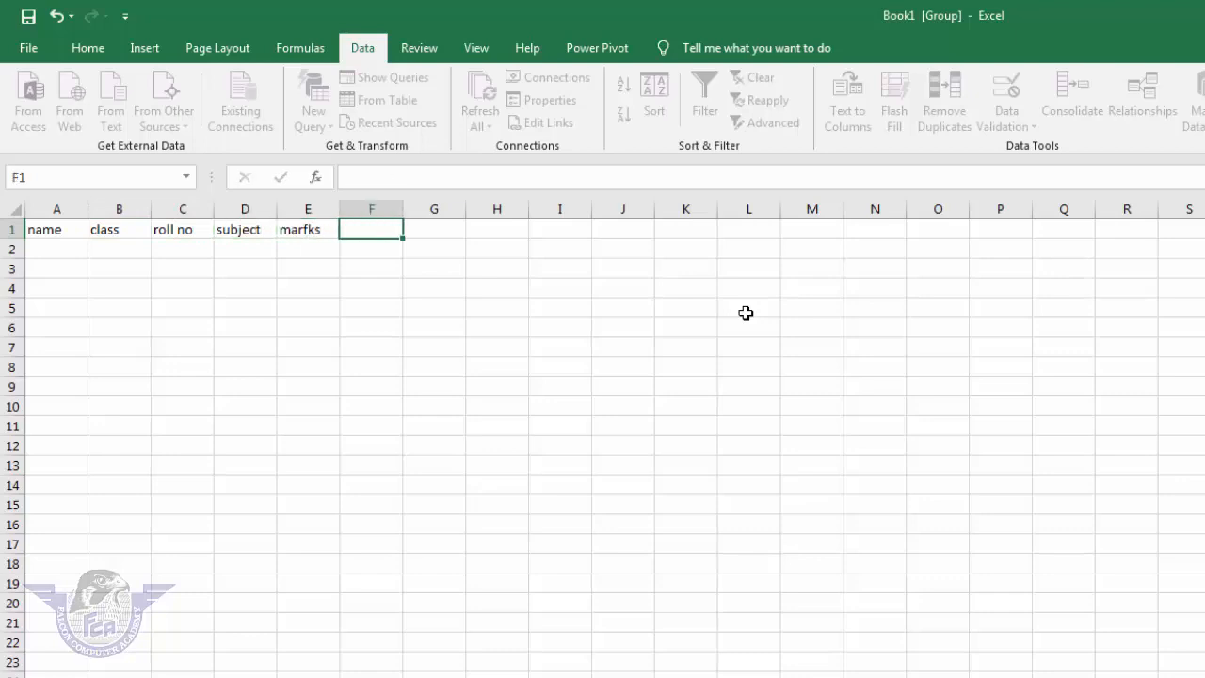
pyautogui.hotkey('shift', 'Tab')
pyautogui.press('F2')
pyautogui.press('BackSpace')
pyautogui.write('s')
pyautogui.press('Tab')
pyautogui.write('total')
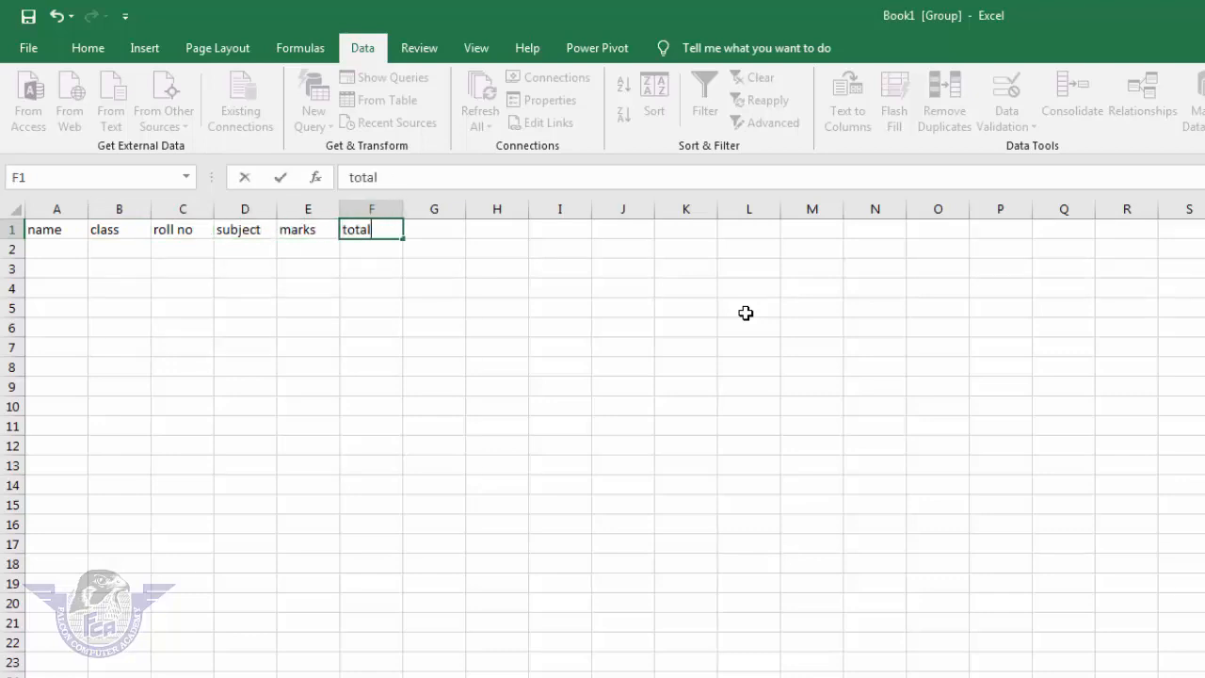
pyautogui.press('Tab')
pyautogui.write('obtained')
pyautogui.press('Tab')
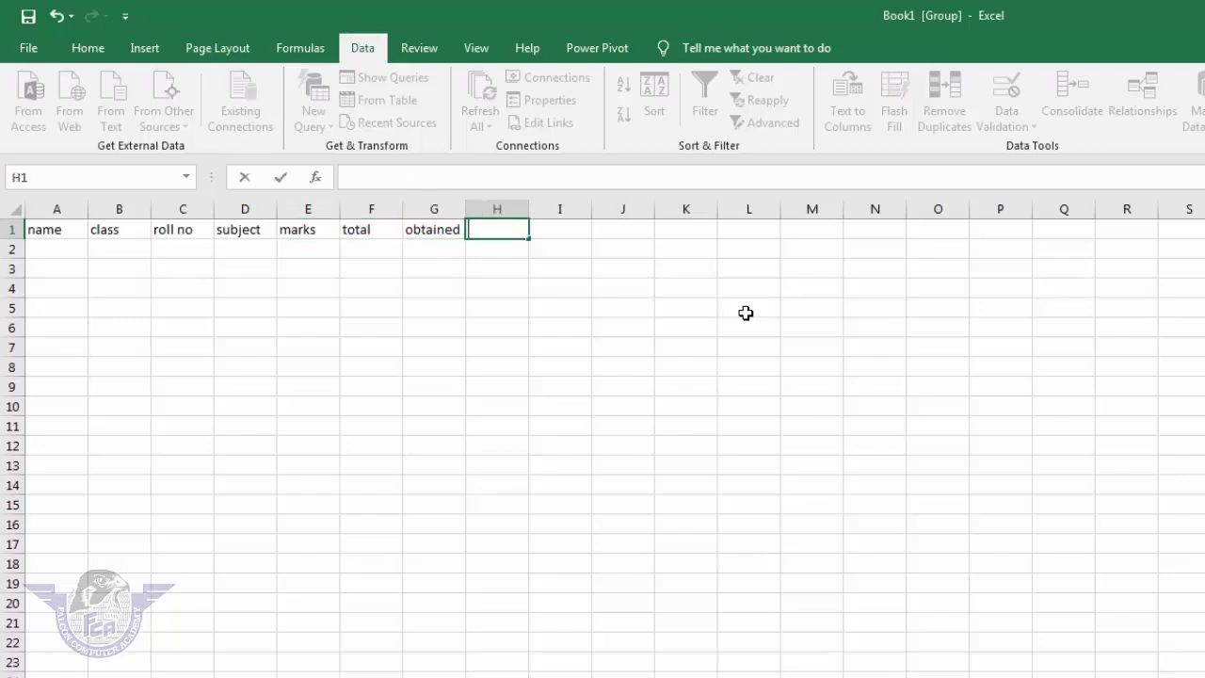
pyautogui.write('Result')
pyautogui.press('Tab')
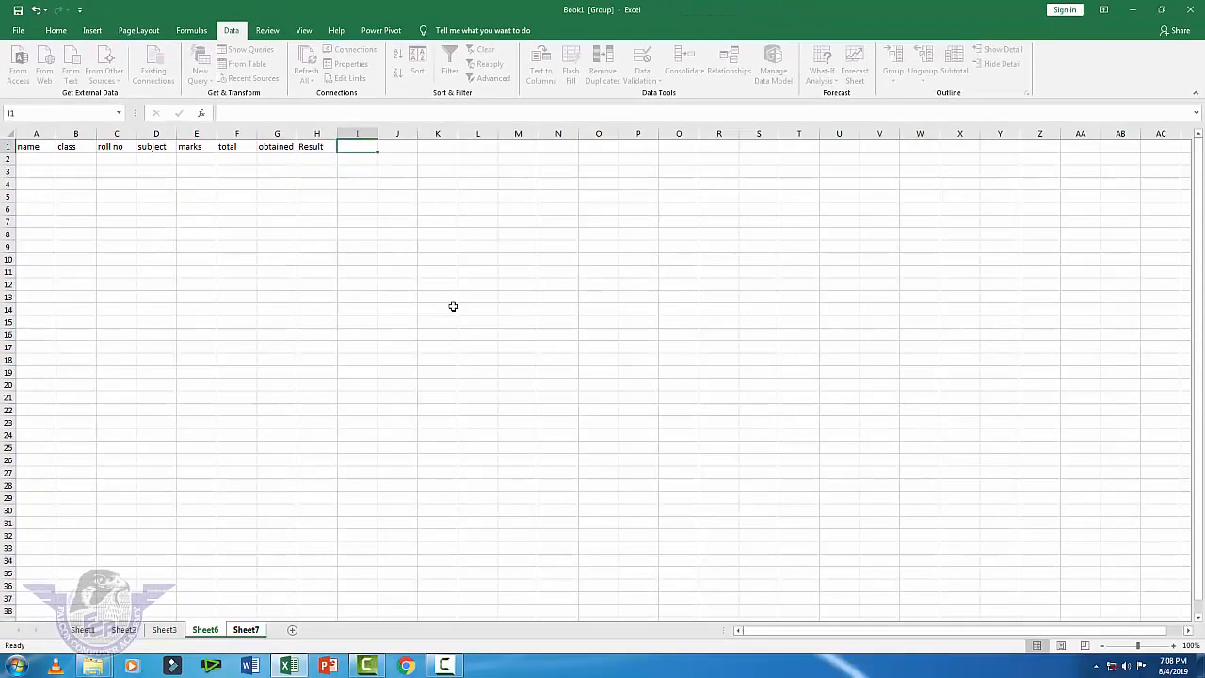
# Step: Ungroup the worksheets and check the shared headers on Sheet6 and Sheet7 individually
pyautogui.click(383, 472)
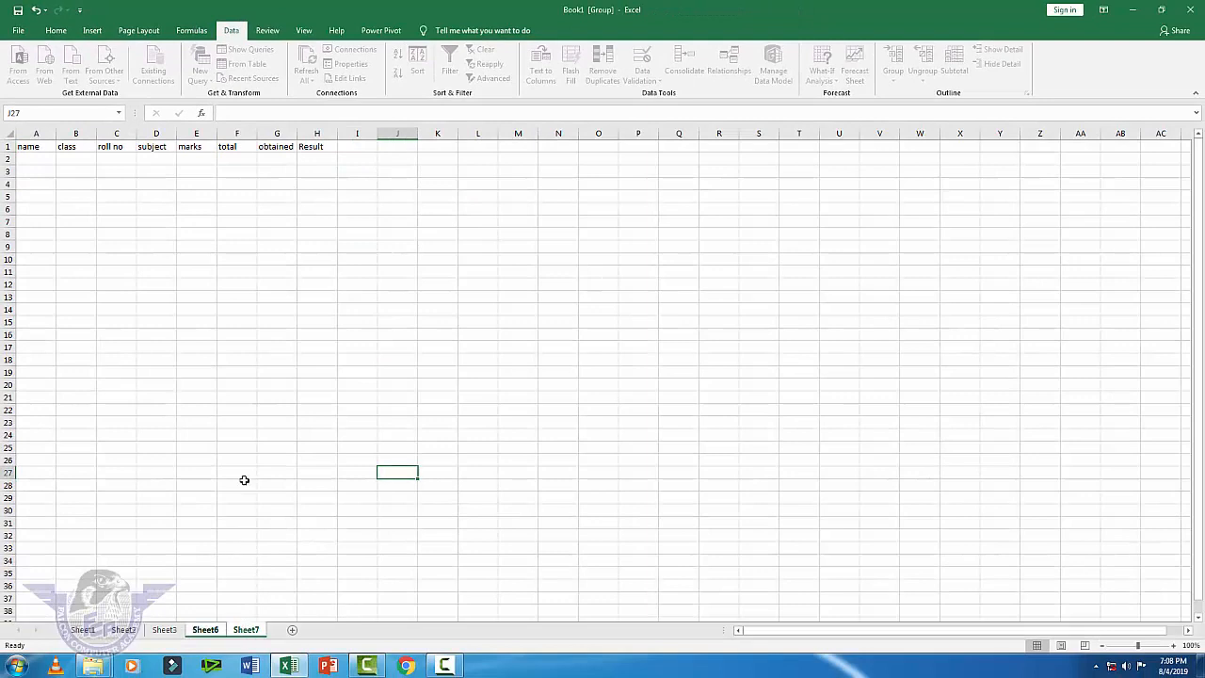
pyautogui.click(247, 435)
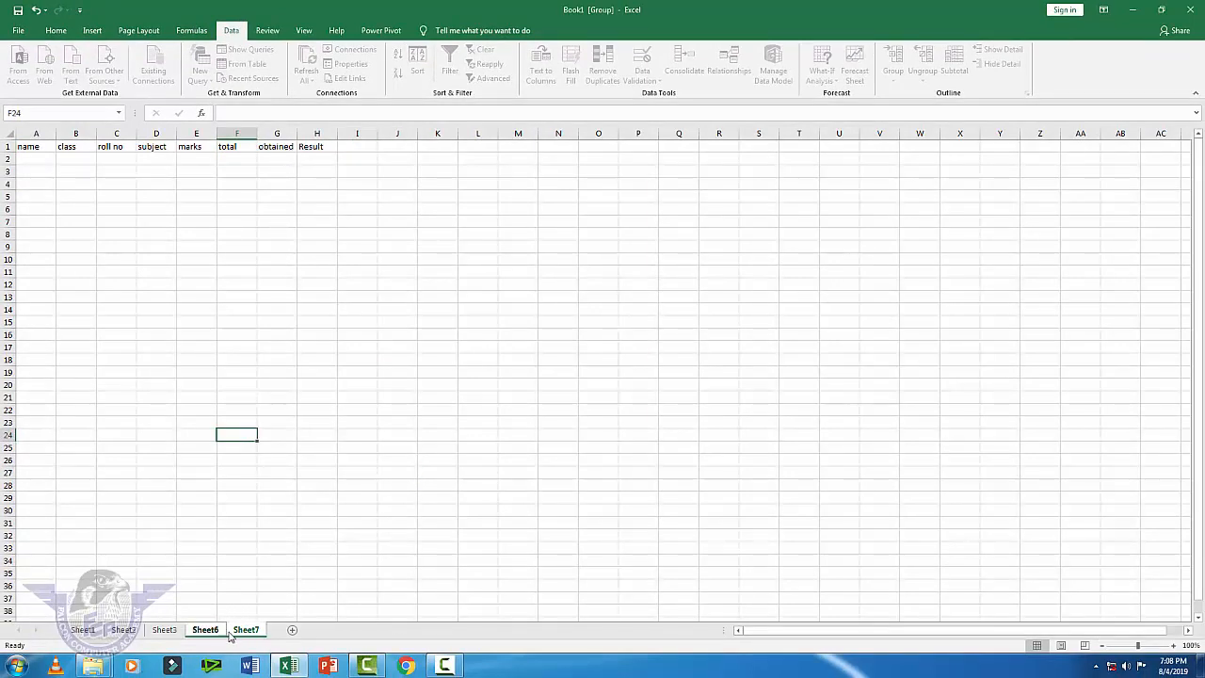
pyautogui.keyDown('ctrl'); pyautogui.click(165, 630); pyautogui.keyUp('ctrl')
pyautogui.click(166, 631)
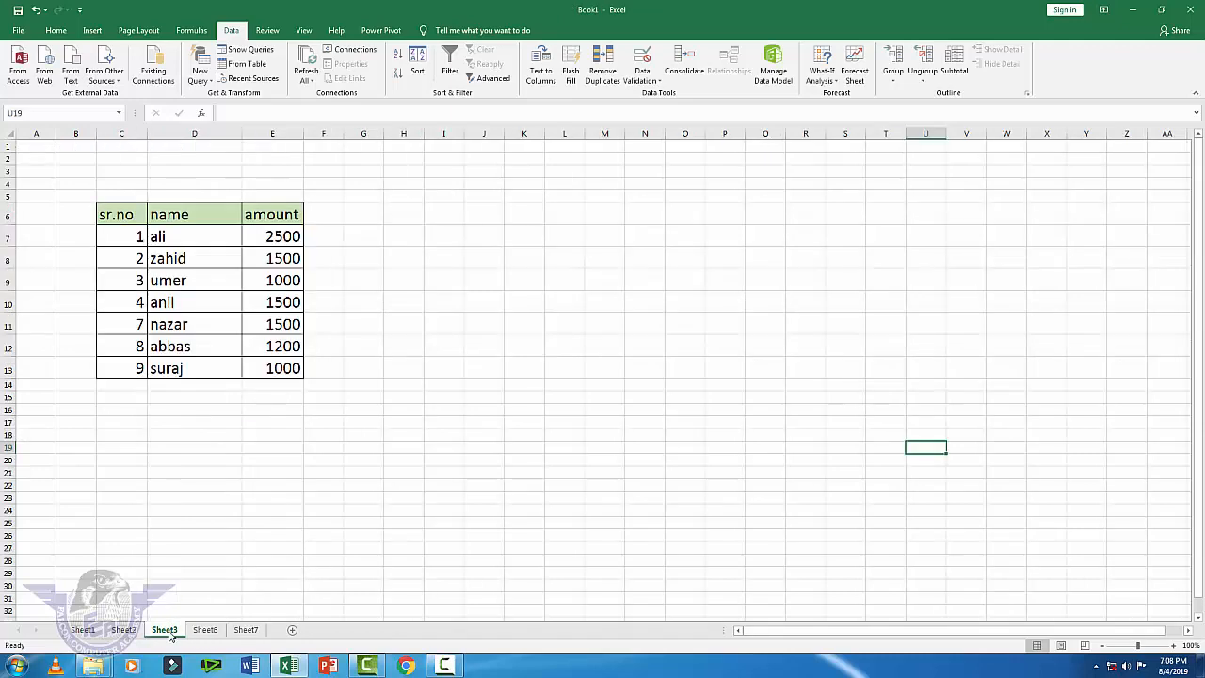
pyautogui.click(205, 630)
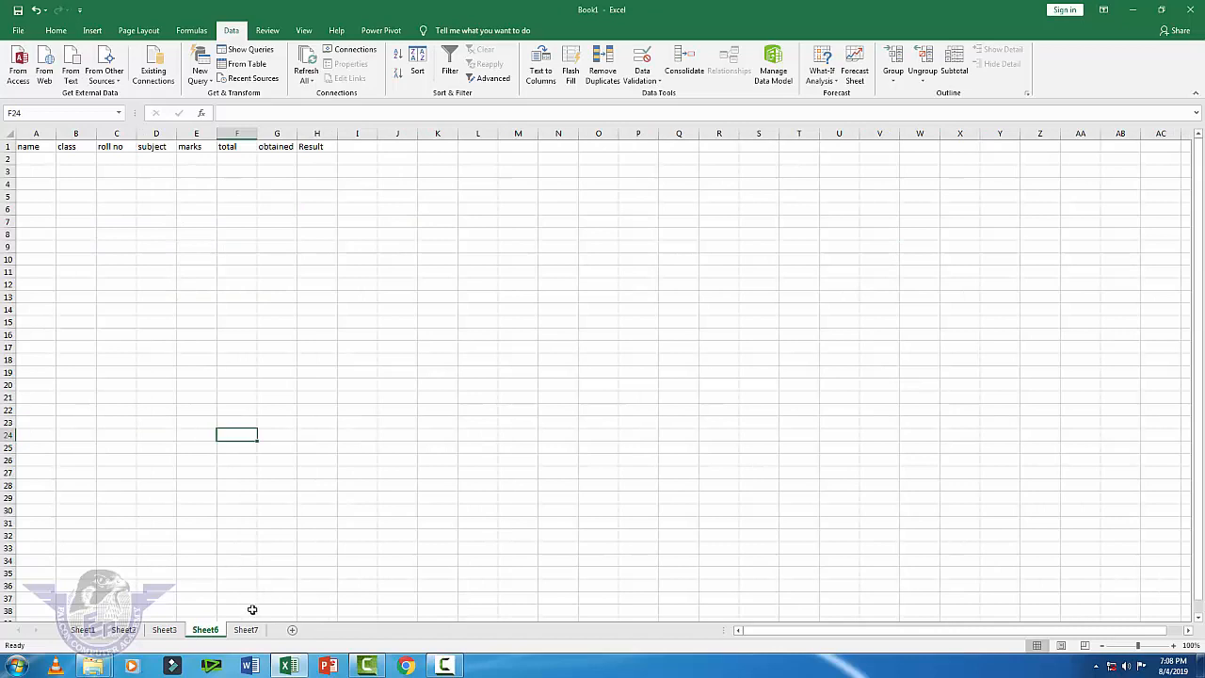
pyautogui.click(248, 631)
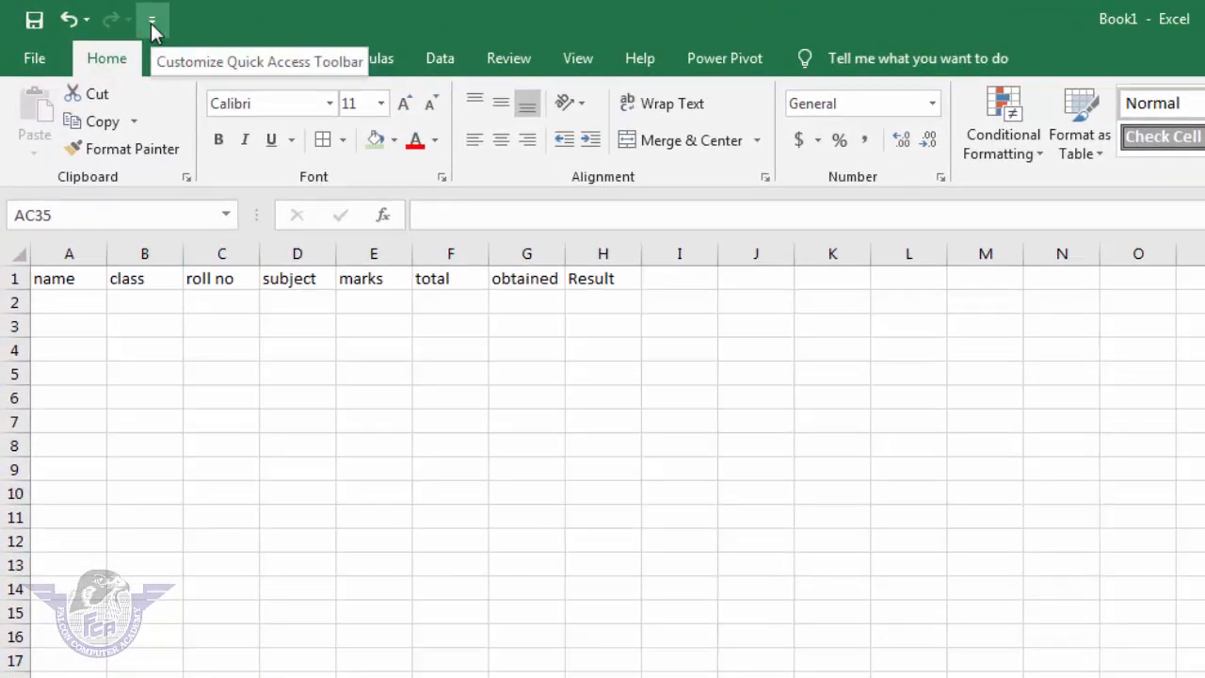
# Step: Add the Camera command from All Commands to the Quick Access Toolbar for all documents
pyautogui.click(150, 23)
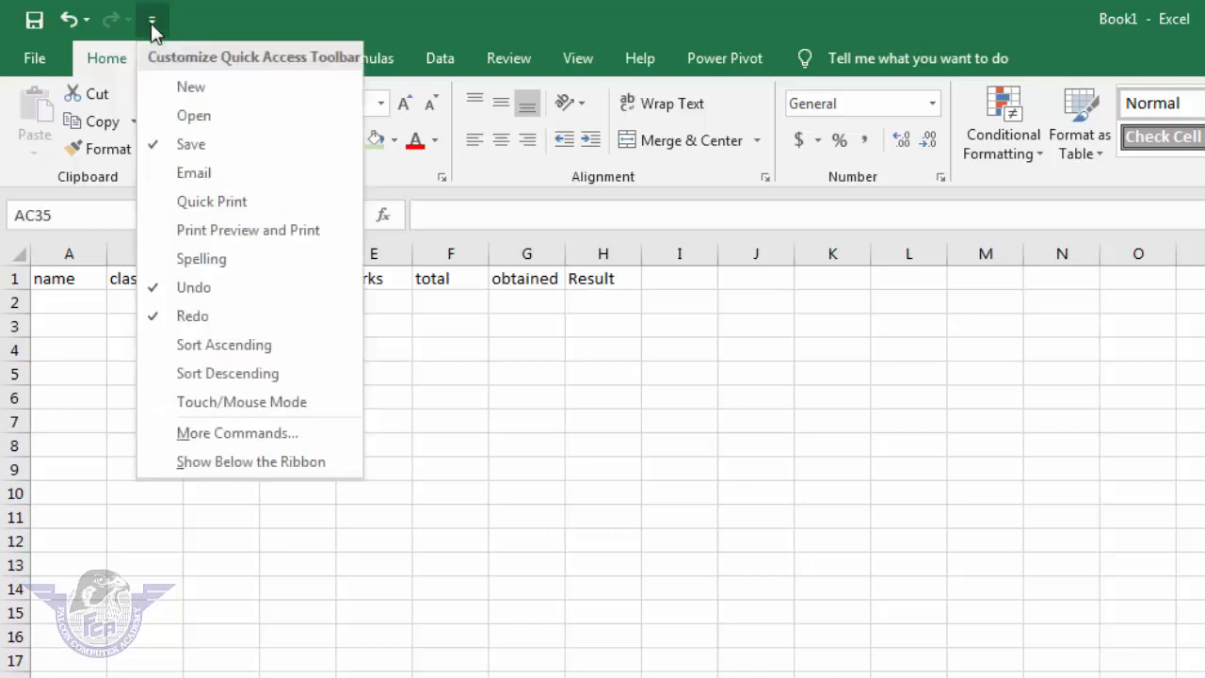
pyautogui.click(230, 432)
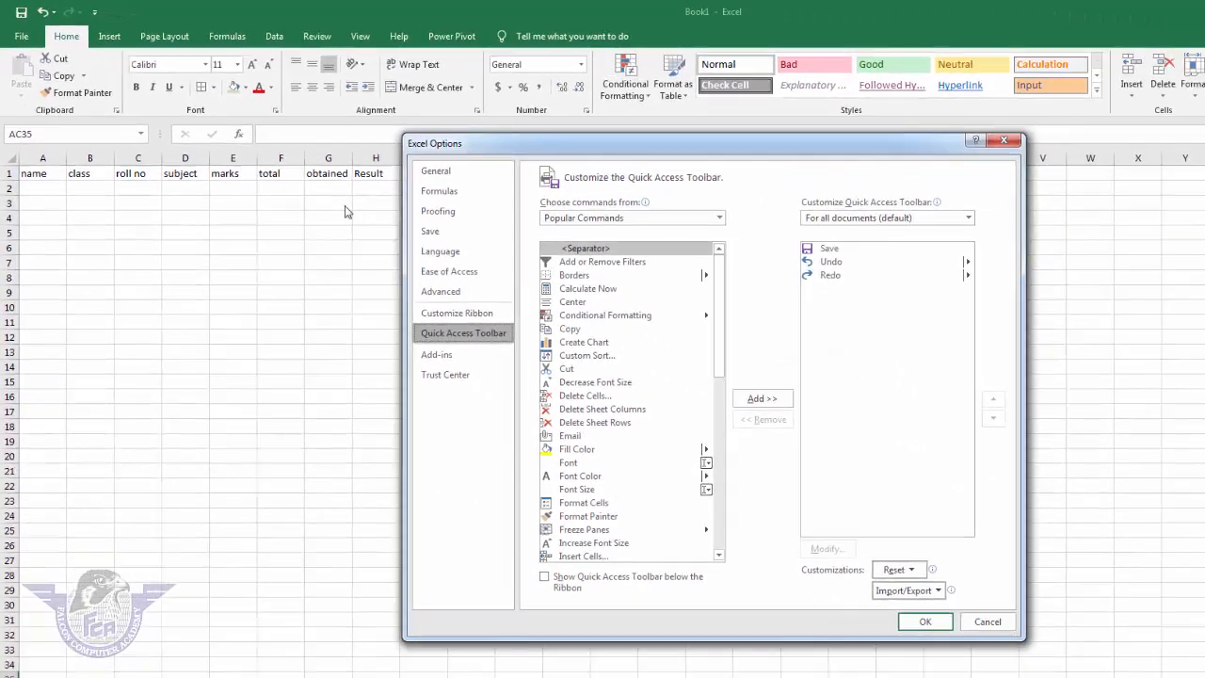
pyautogui.moveTo(525, 150); pyautogui.dragTo(311, 192)
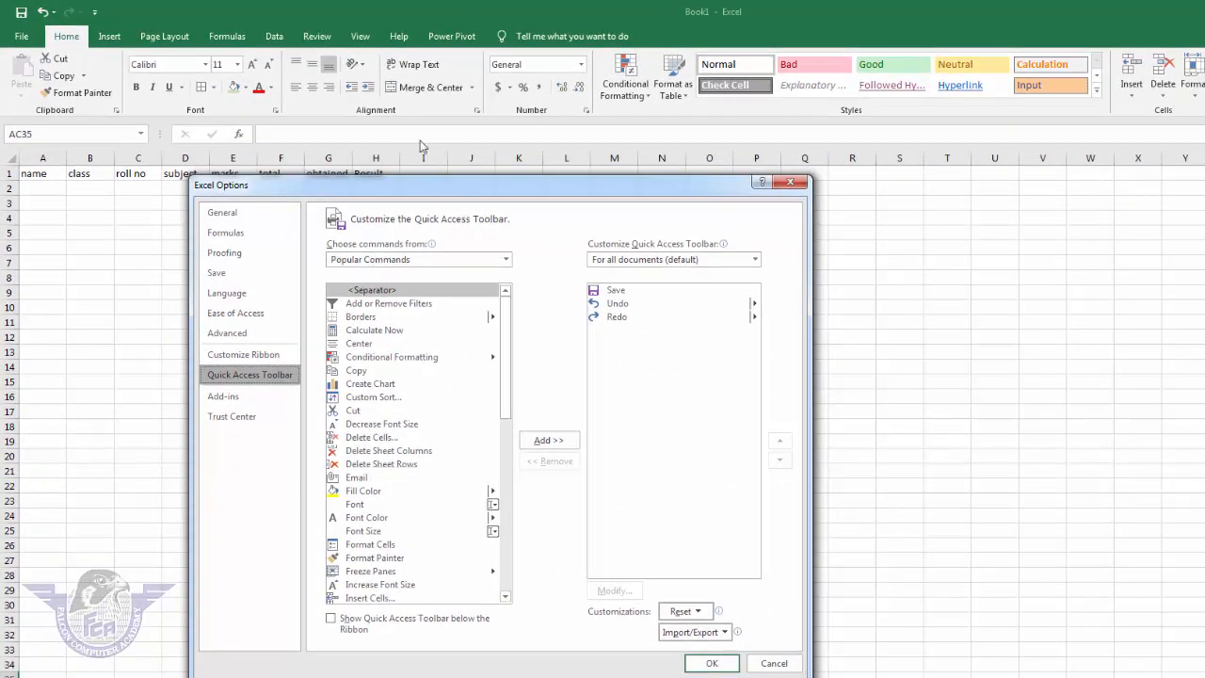
pyautogui.click(506, 260)
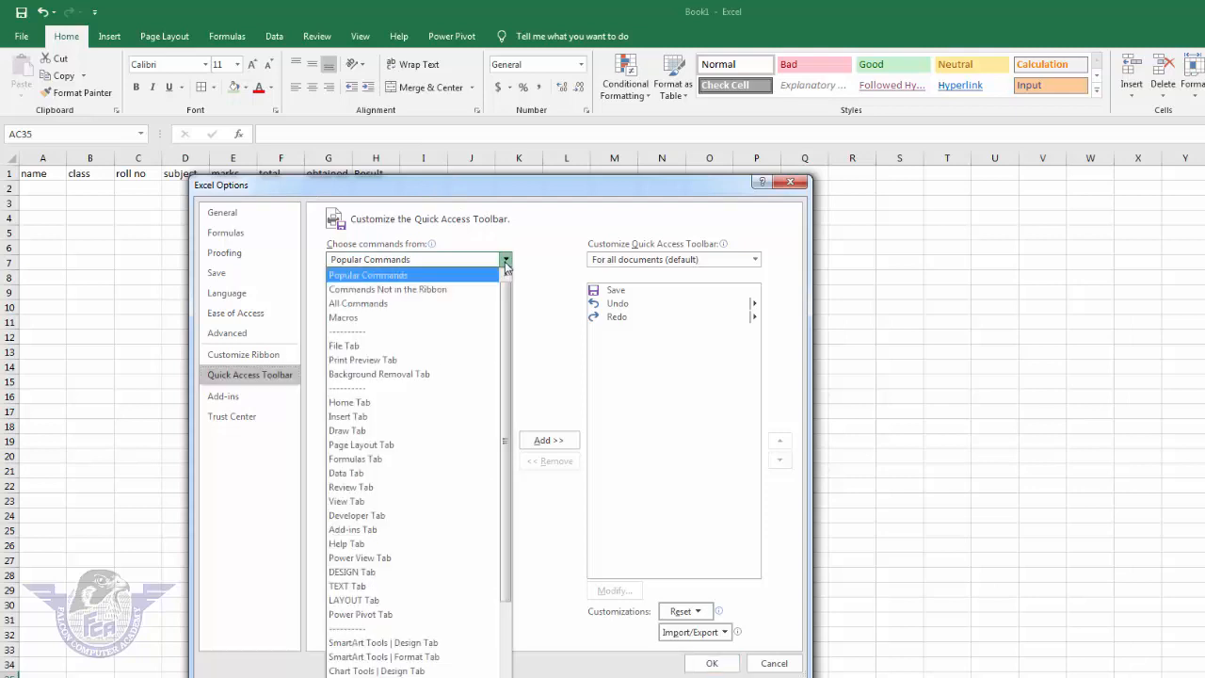
pyautogui.click(381, 307)
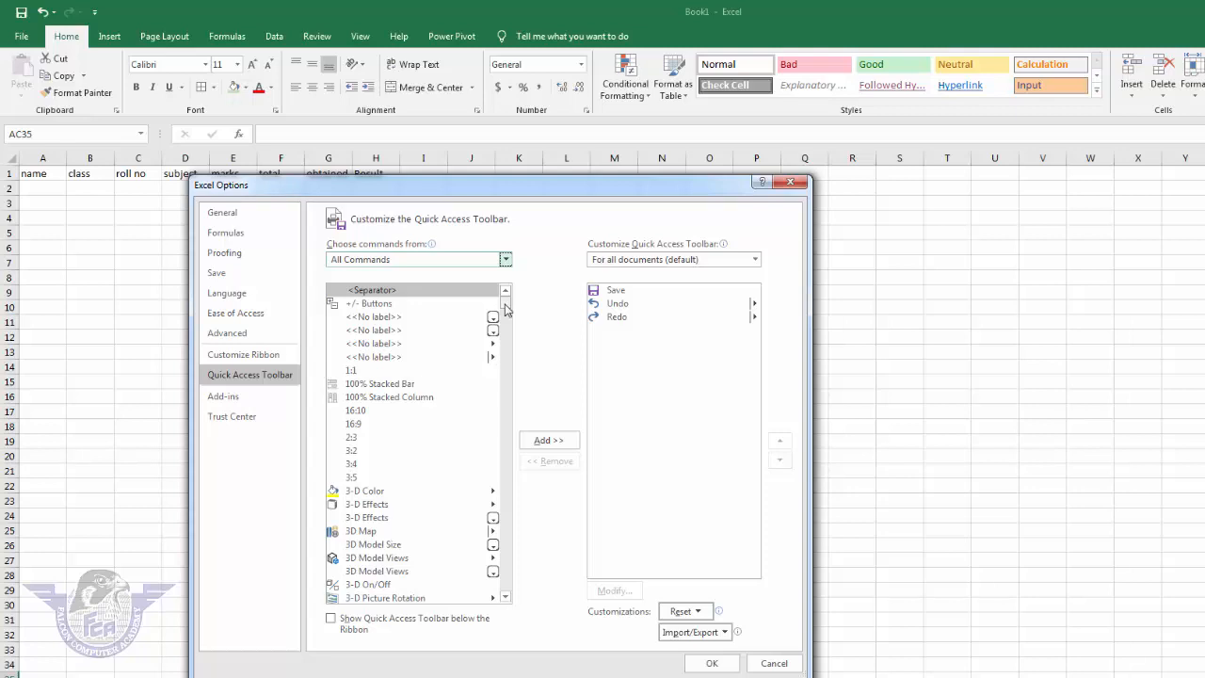
pyautogui.moveTo(505, 309); pyautogui.dragTo(504, 334)
pyautogui.scroll(-3, 460, 460)
pyautogui.scroll(-2, 460, 461)
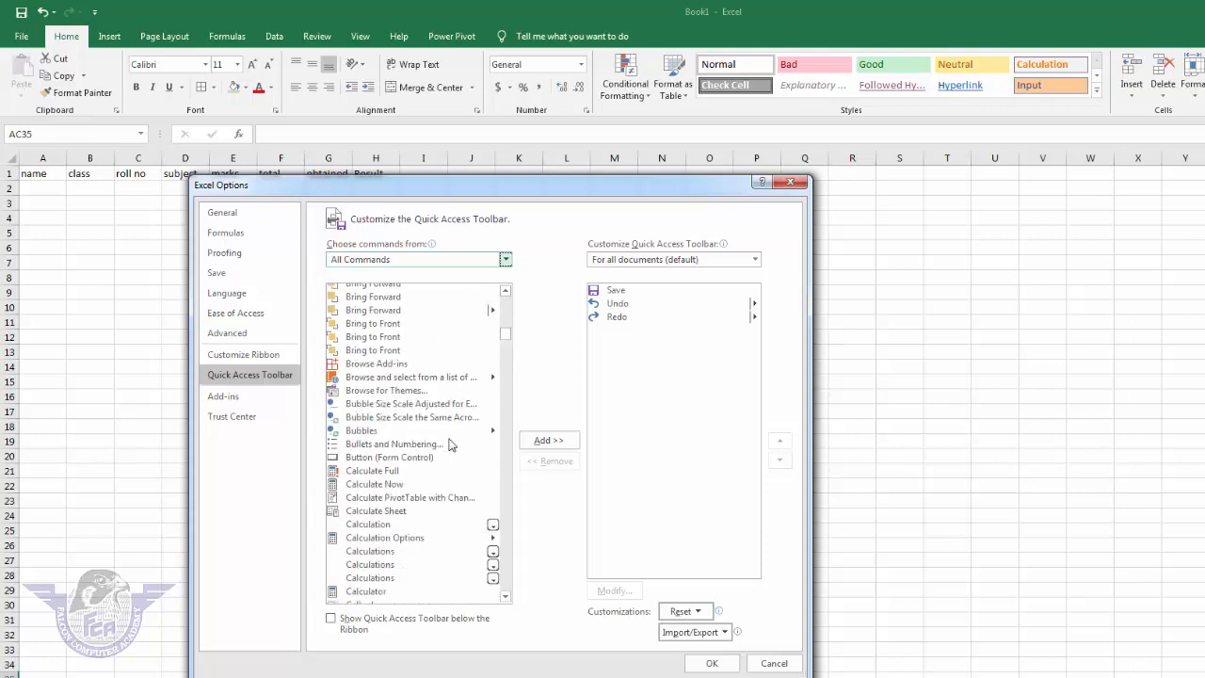
pyautogui.click(358, 583)
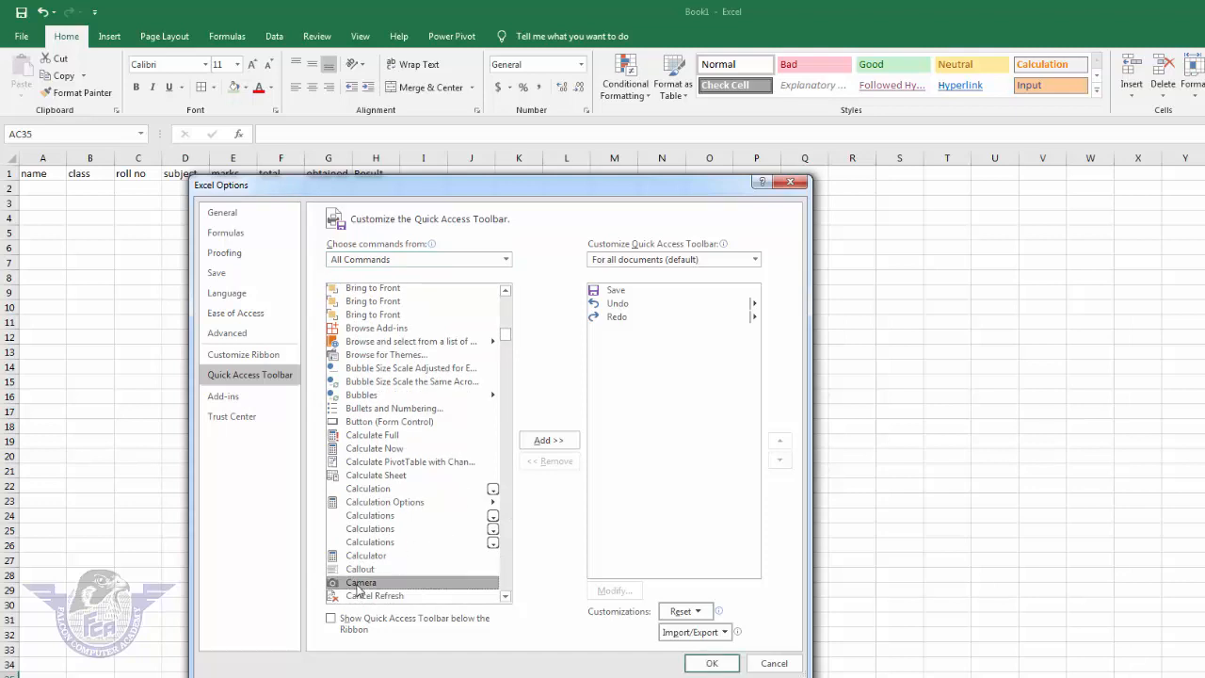
pyautogui.click(557, 443)
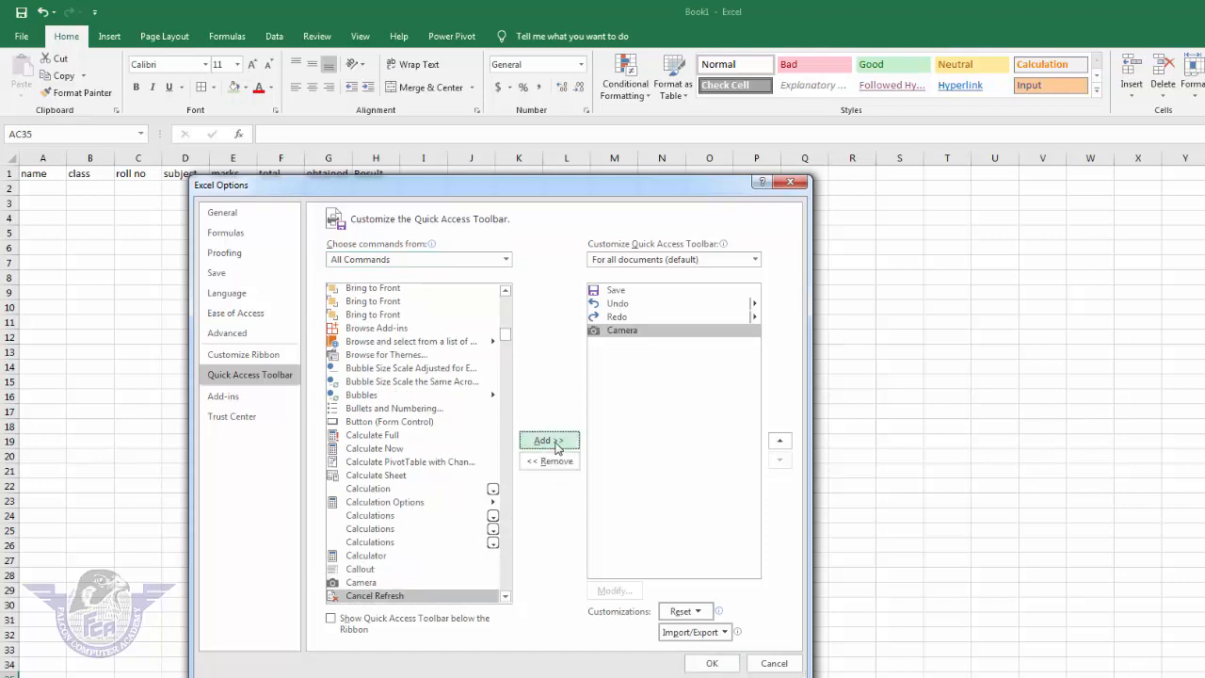
pyautogui.click(711, 664)
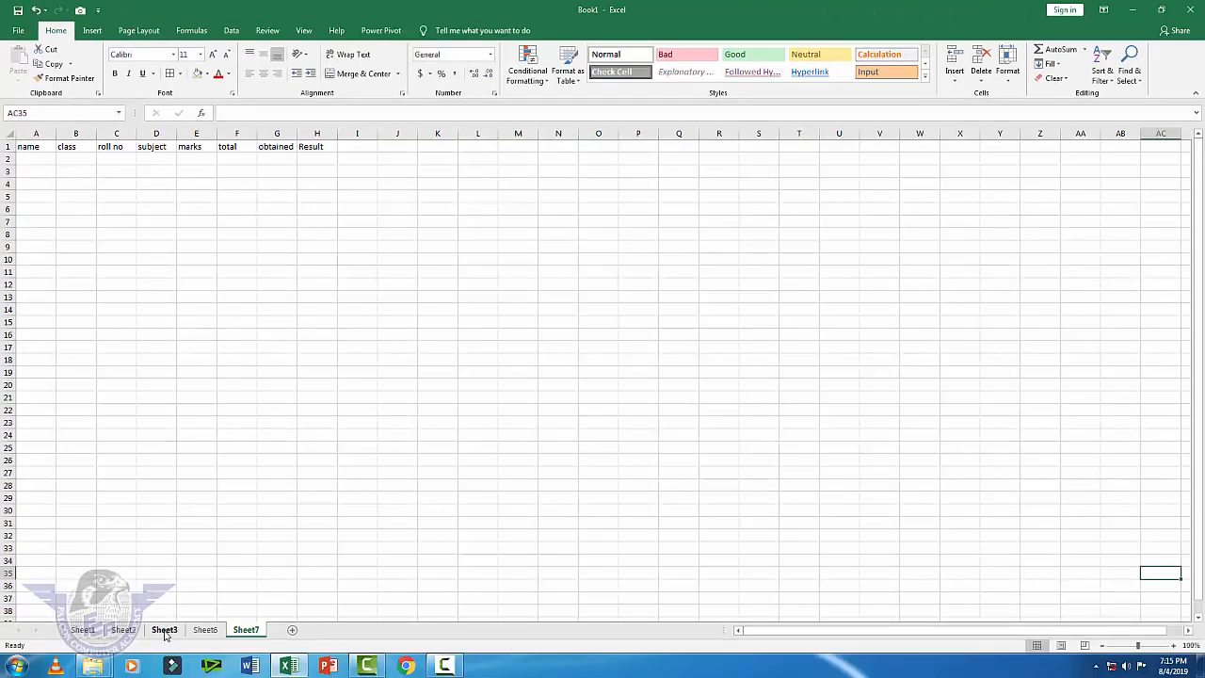
# Step: Capture the Sheet3 table C6:E13 with the Camera tool and place its picture to the right of the table
pyautogui.click(165, 633)
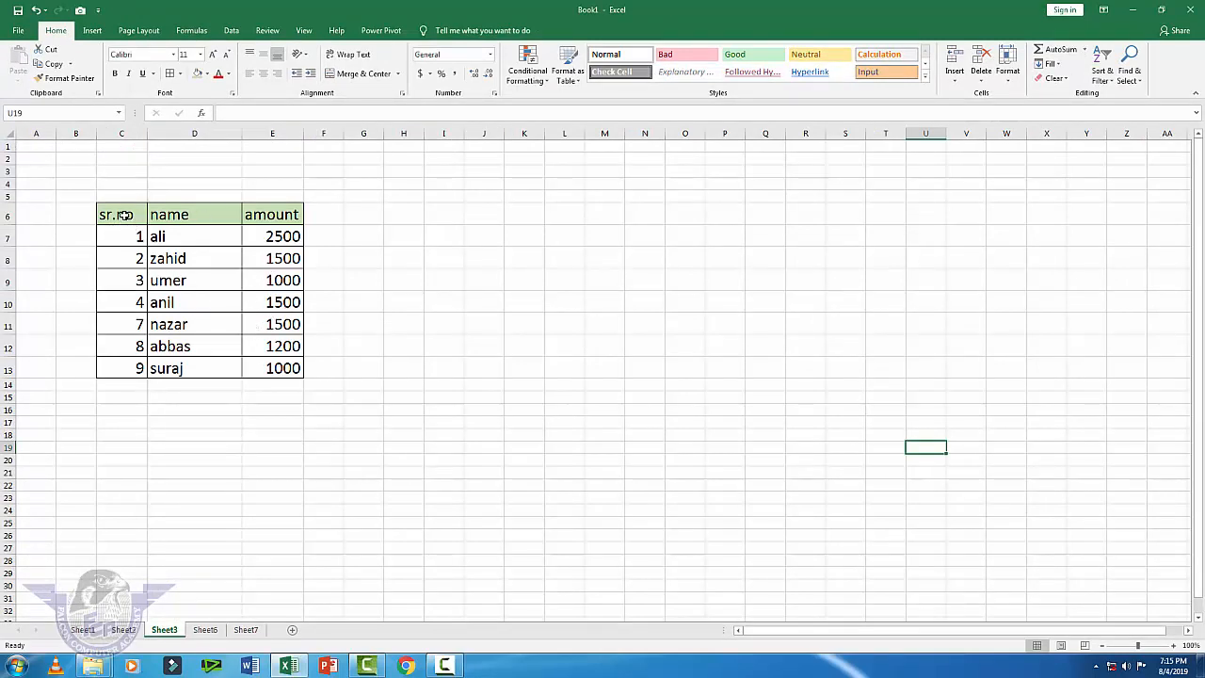
pyautogui.moveTo(120, 217); pyautogui.dragTo(261, 363)
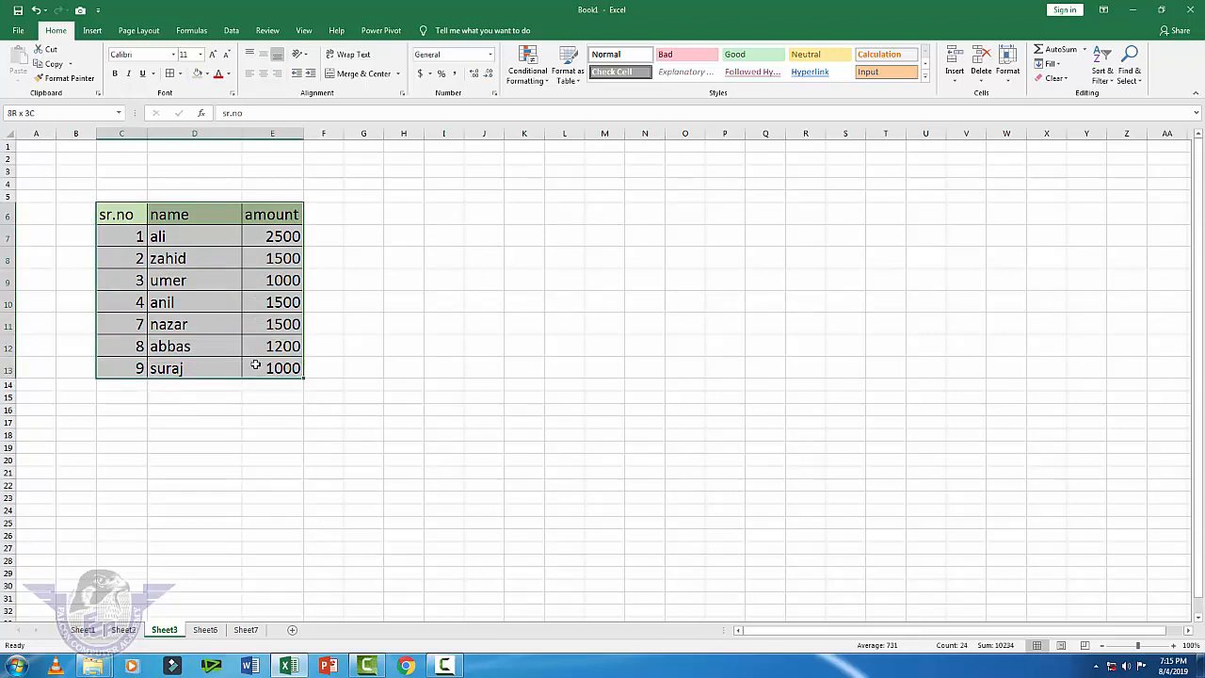
pyautogui.click(81, 11)
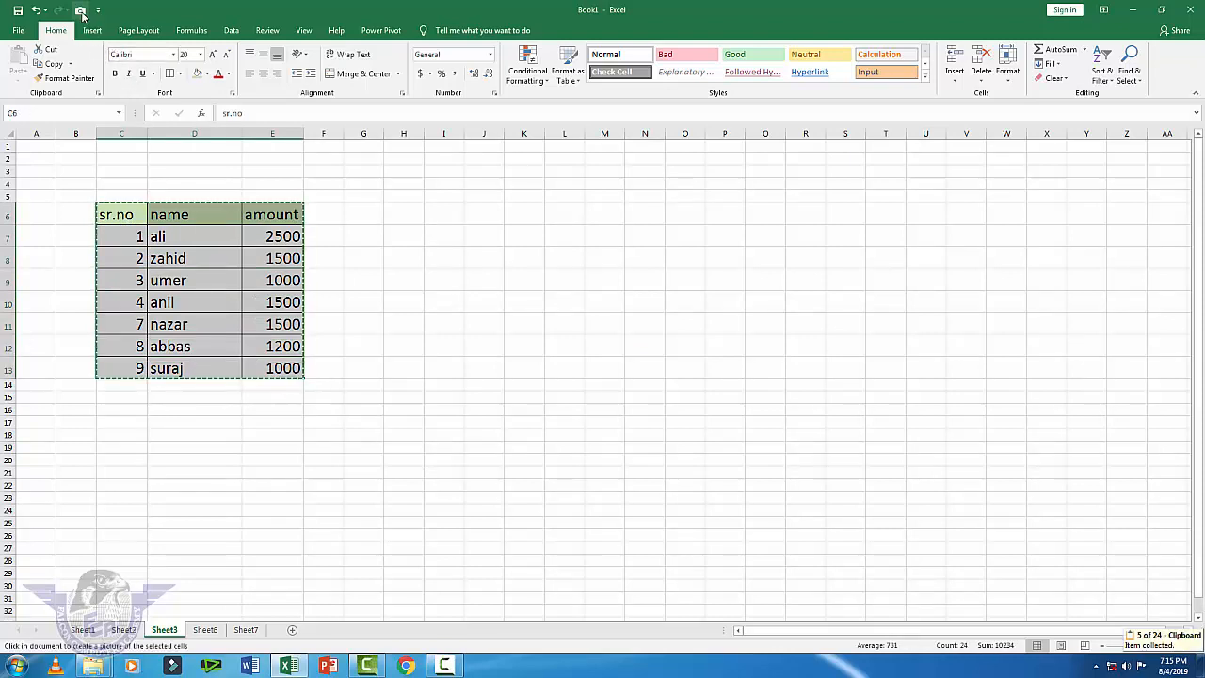
pyautogui.click(722, 234)
pyautogui.moveTo(802, 275); pyautogui.dragTo(631, 251)
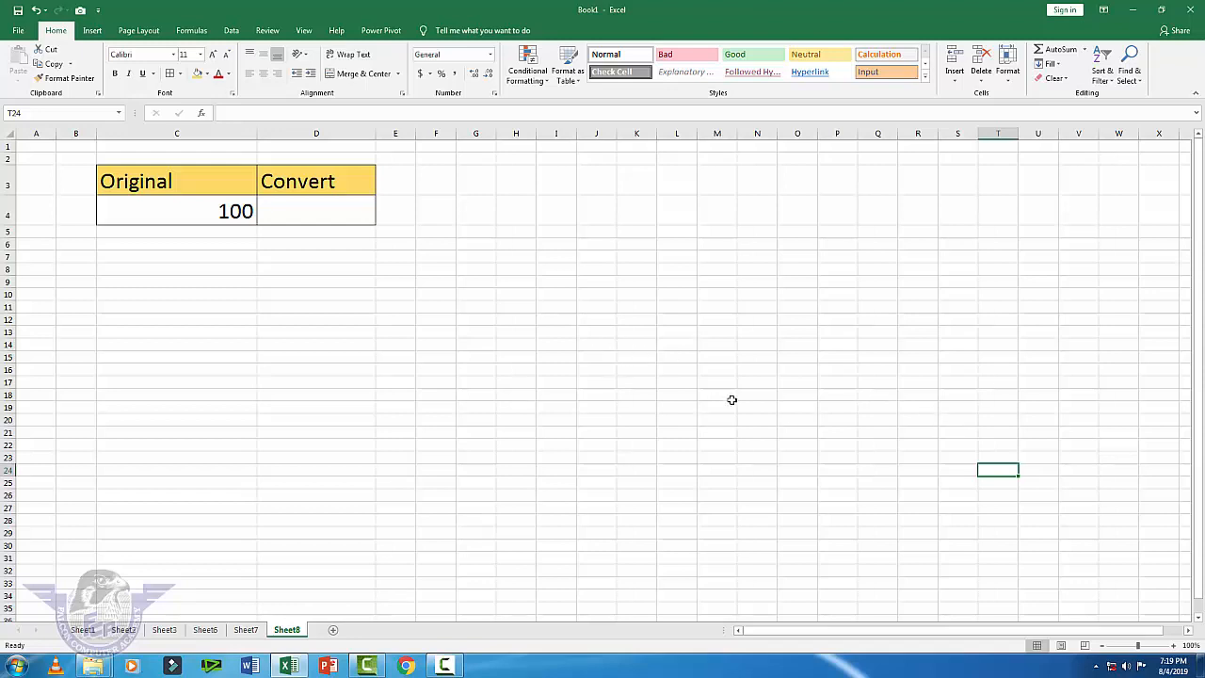
# Step: Start a CONVERT formula in D4 of Sheet8 with C4 as the number to convert
pyautogui.click(297, 214)
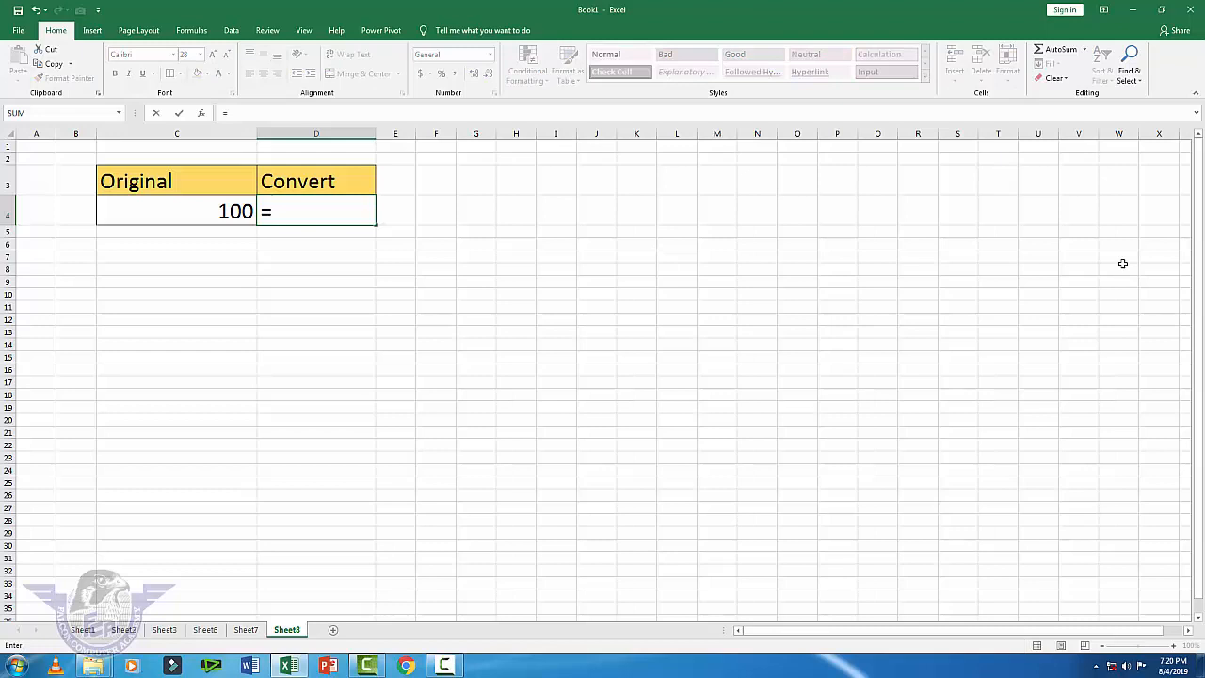
pyautogui.write('convert')
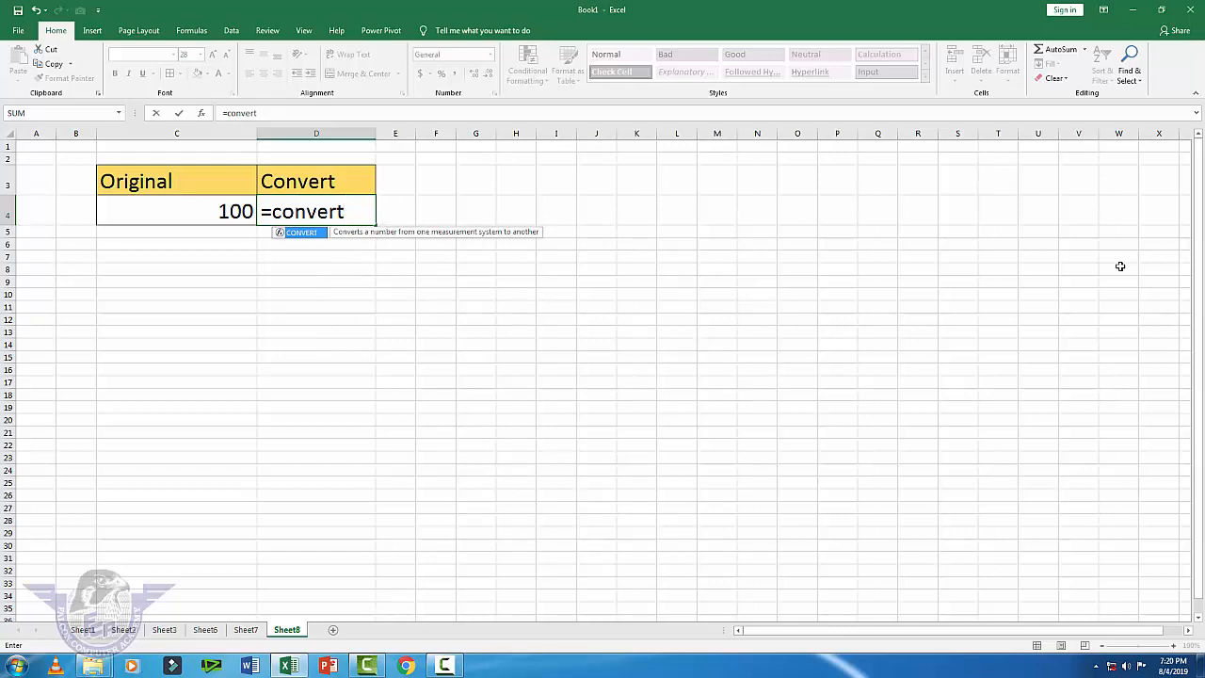
pyautogui.press('Tab')
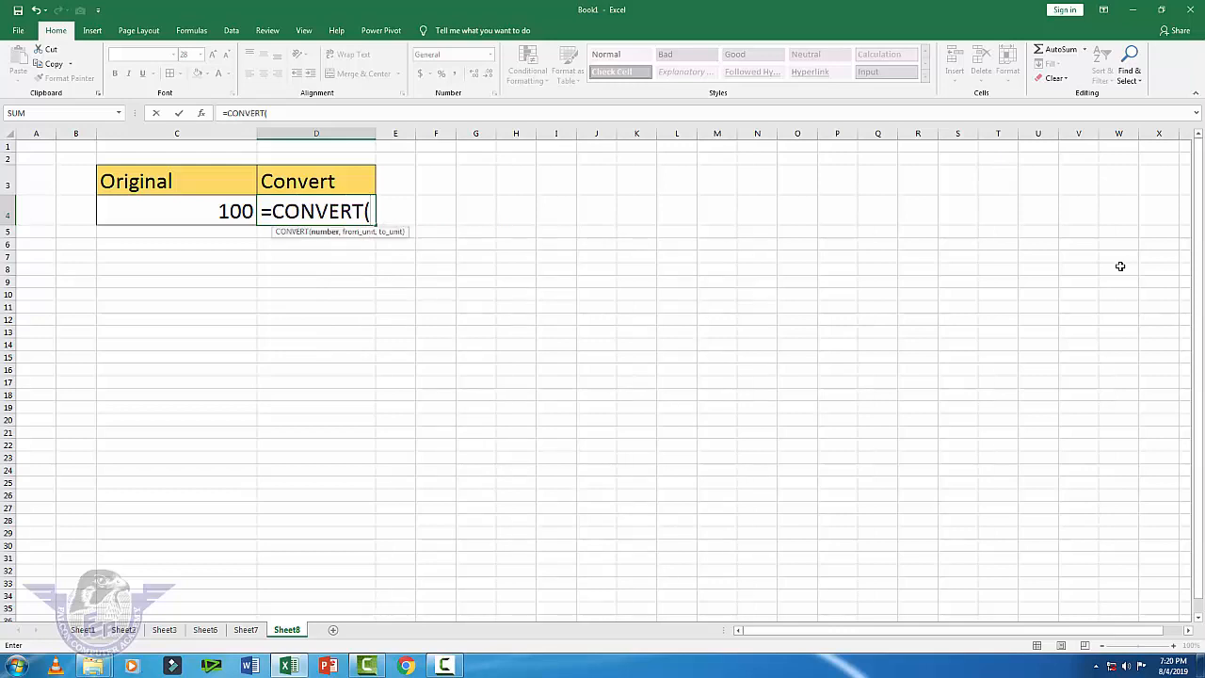
pyautogui.click(189, 211)
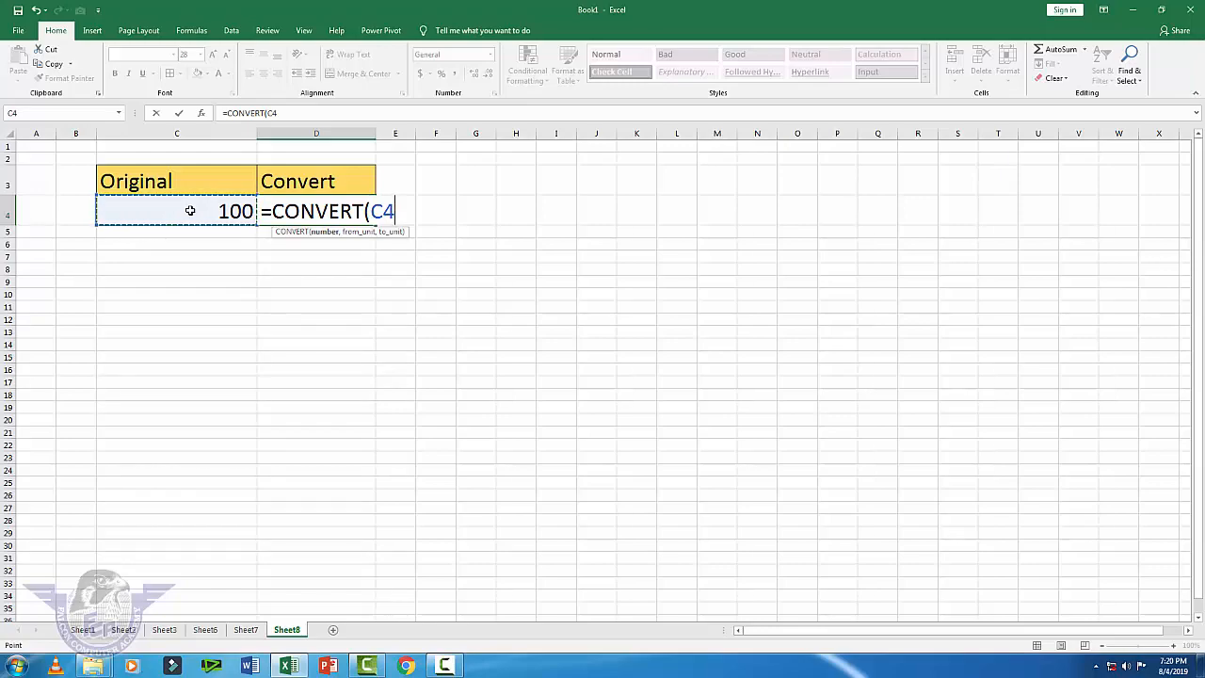
pyautogui.write(',')
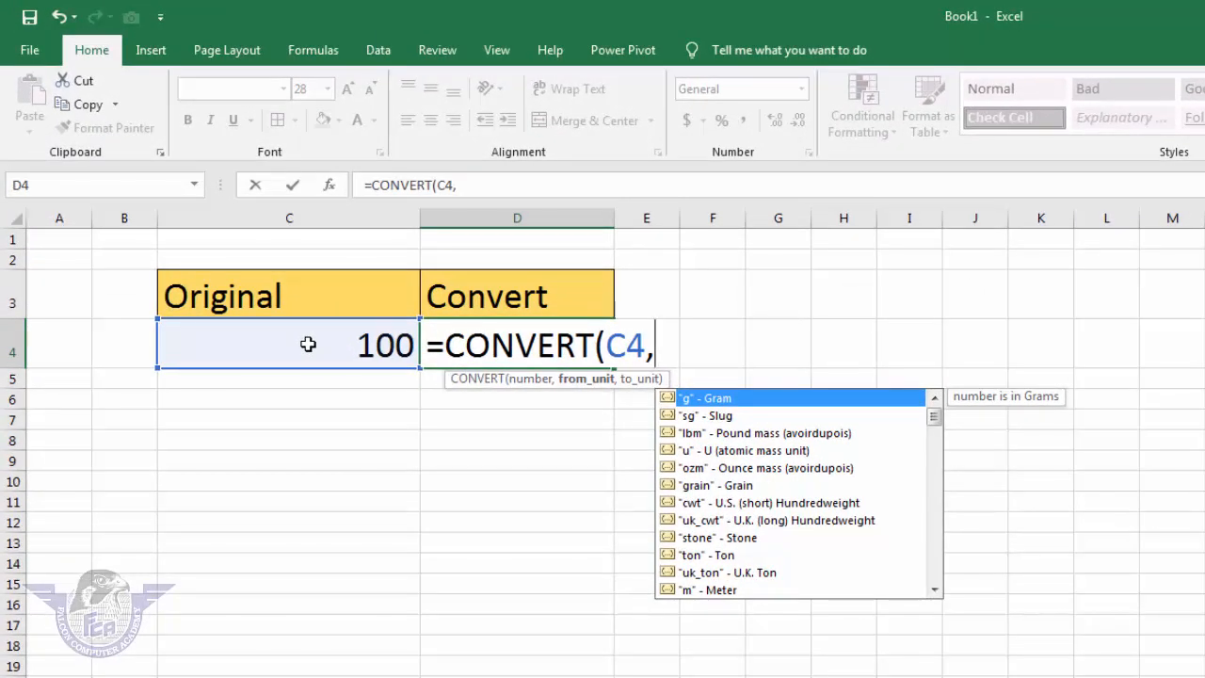
# Step: Choose "yr" (Year) as the from_unit of the CONVERT formula
pyautogui.press('Down')
pyautogui.press('Down')
pyautogui.press('Down')
pyautogui.press('Down')
pyautogui.press('Down')
pyautogui.press('Down')
pyautogui.press('Down')
pyautogui.press('Down')
pyautogui.press('Down')
pyautogui.press('Down')
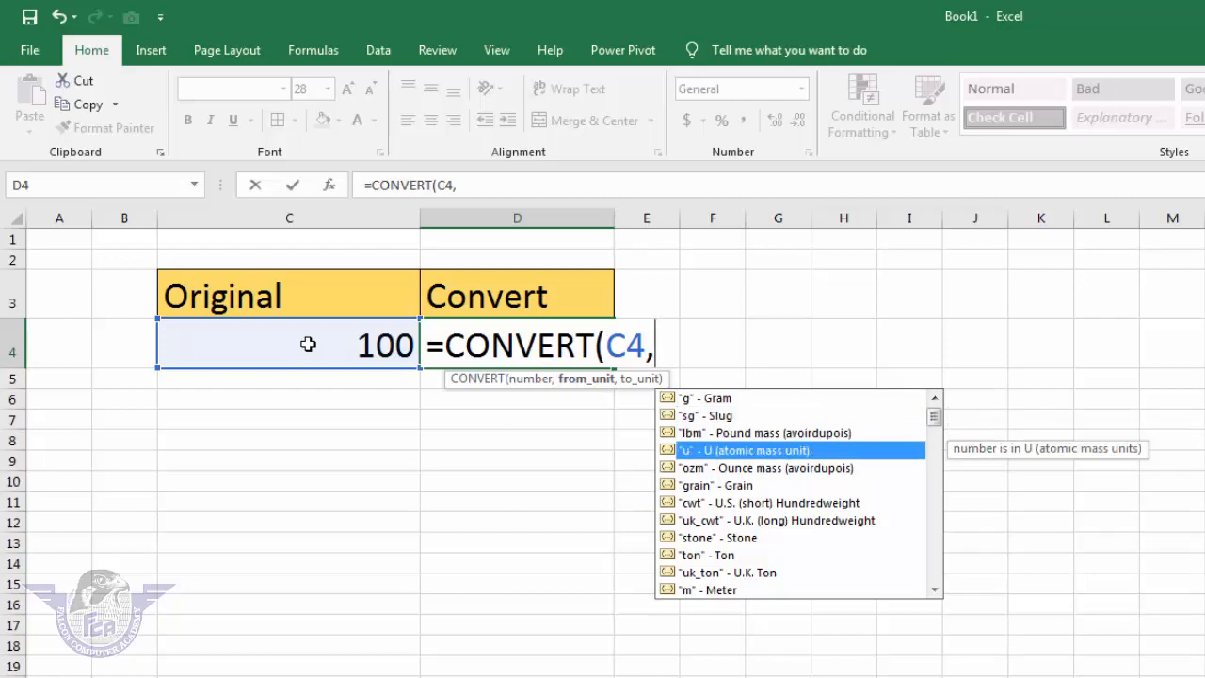
pyautogui.press('Down')
pyautogui.press('Down')
pyautogui.press('Down')
pyautogui.press('Down')
pyautogui.press('Down')
pyautogui.press('Down')
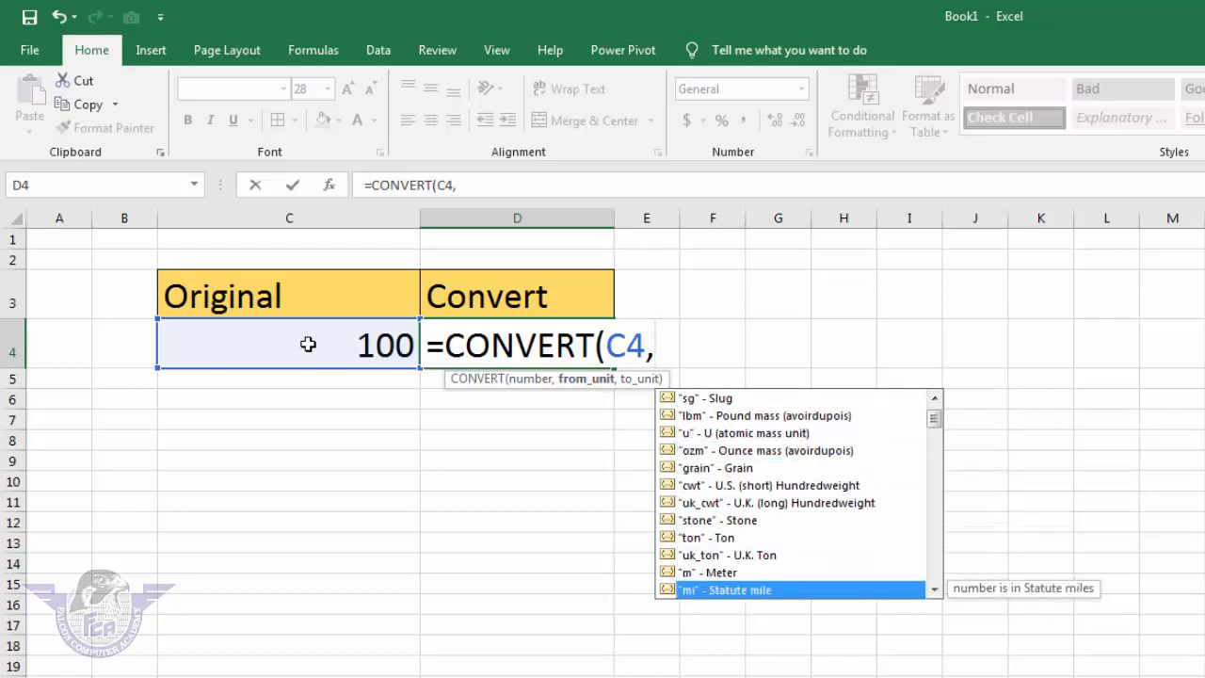
pyautogui.press('Down')
pyautogui.press('Down')
pyautogui.press('Down')
pyautogui.press('Down')
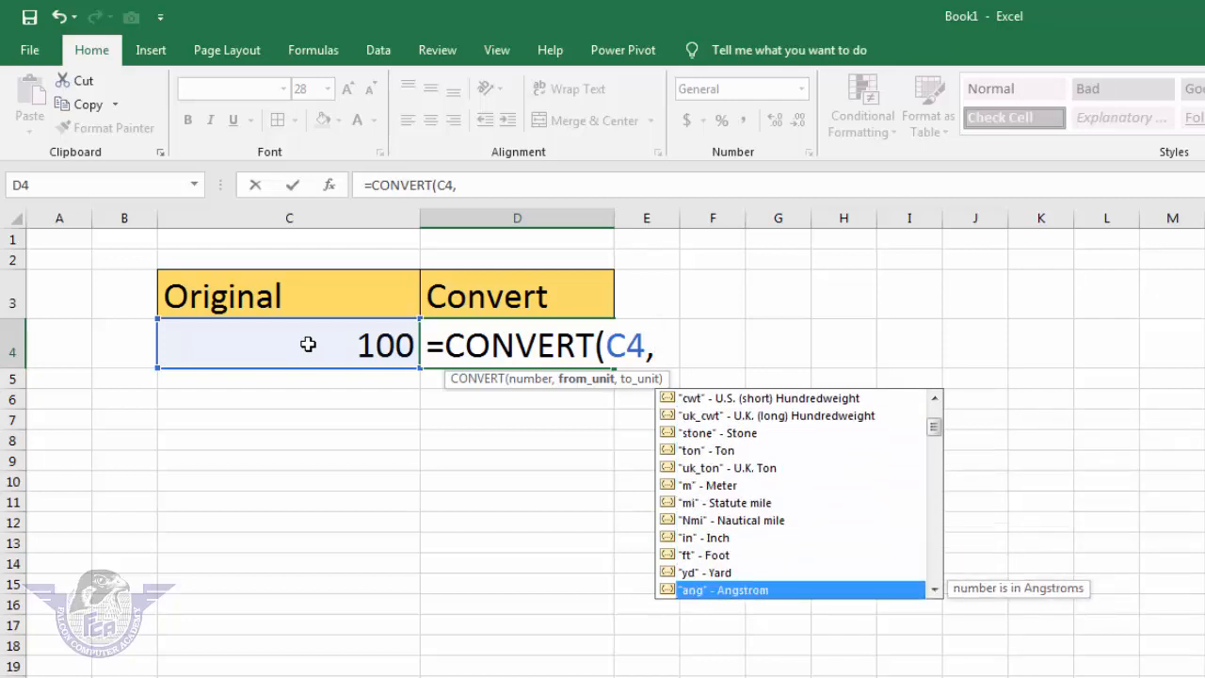
pyautogui.press('Down')
pyautogui.press('Down')
pyautogui.press('Down')
pyautogui.press('Down')
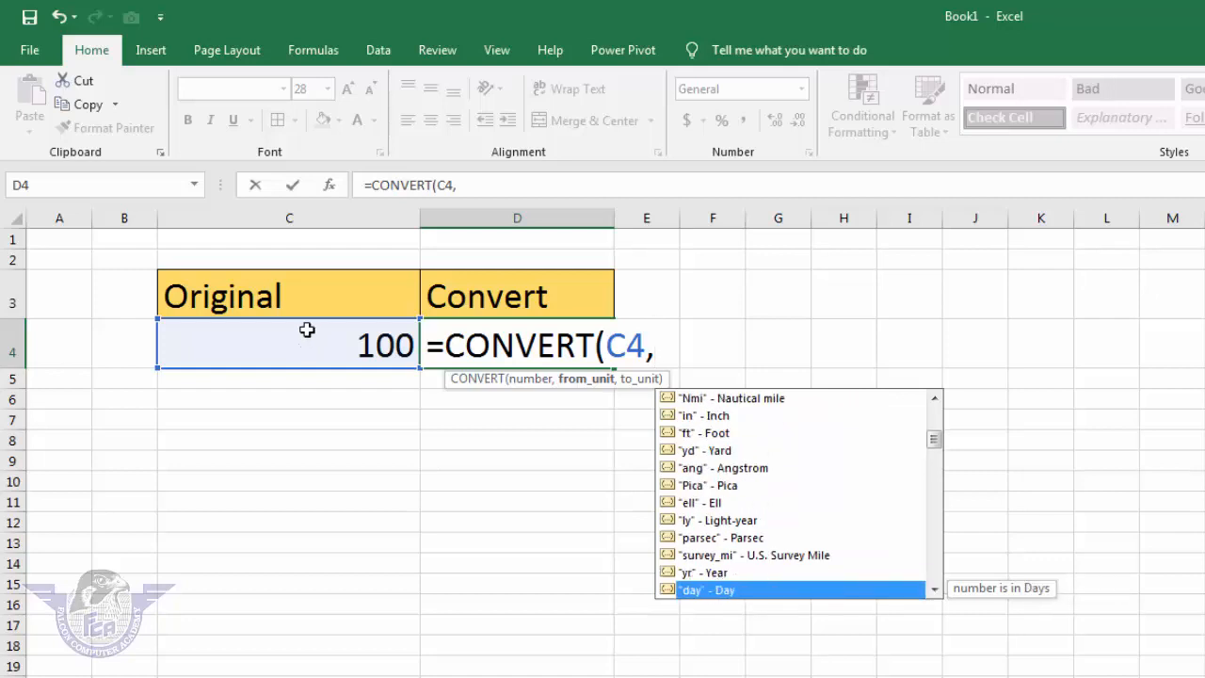
pyautogui.click(679, 572)
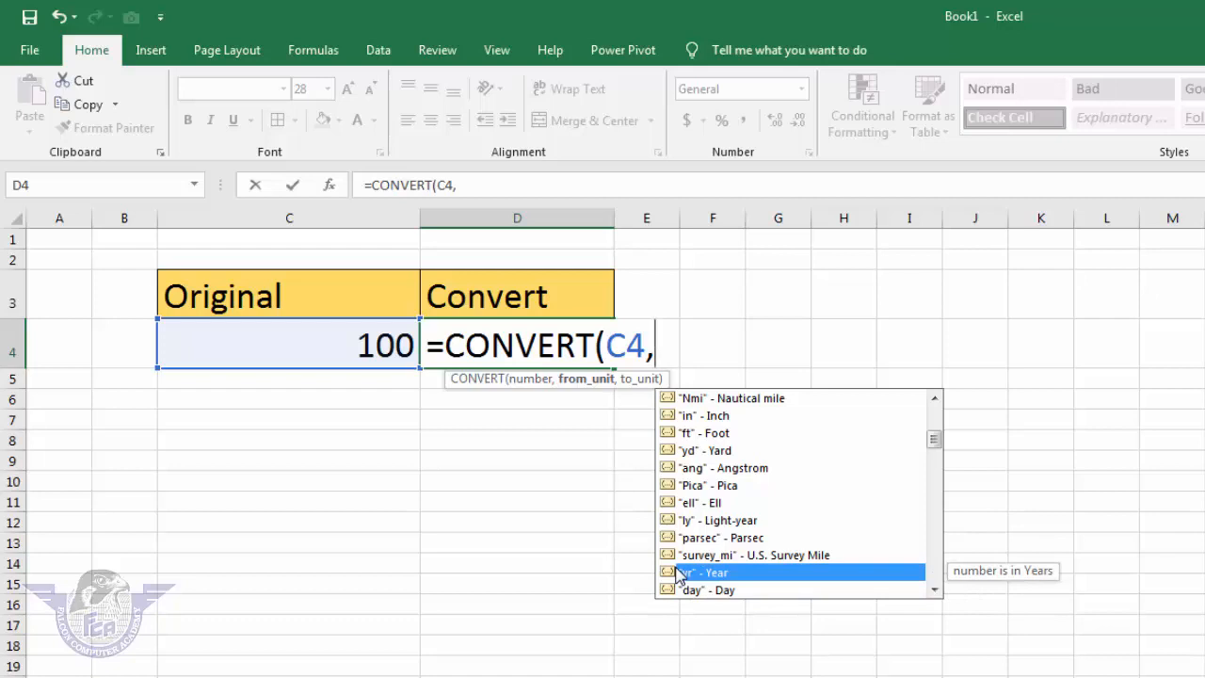
pyautogui.doubleClick(697, 573)
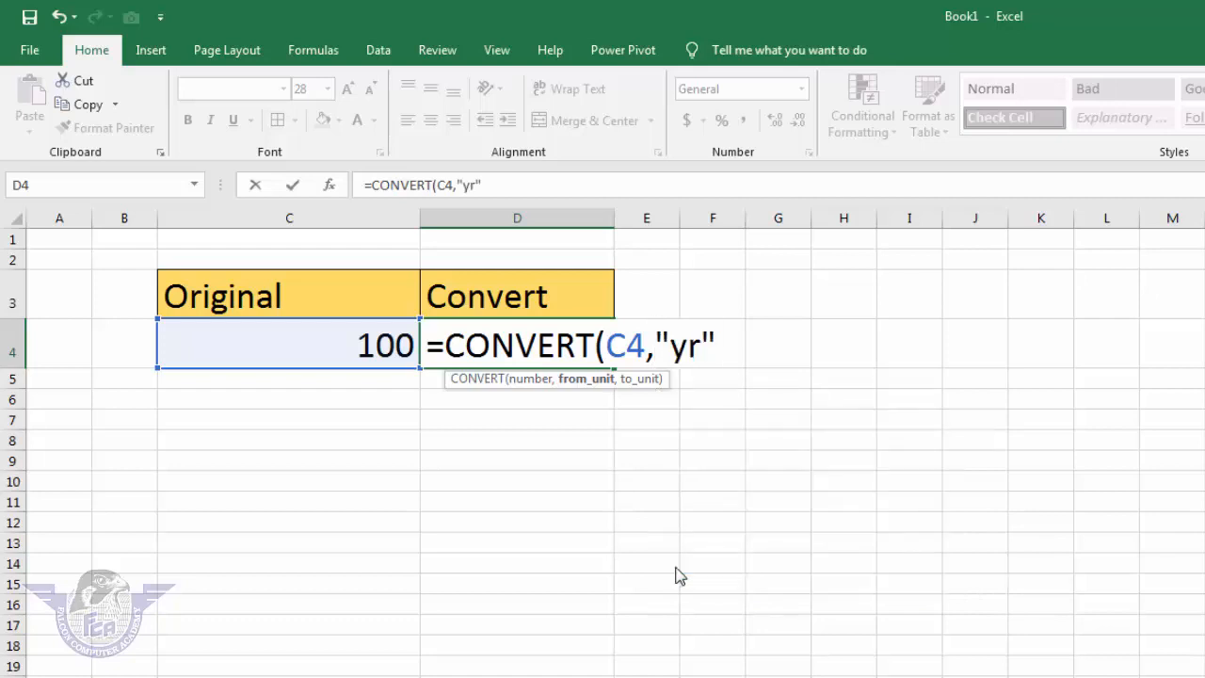
# Step: Set "day" as the to_unit and complete the formula =CONVERT(C4,"yr","day") in D4
pyautogui.write(',')
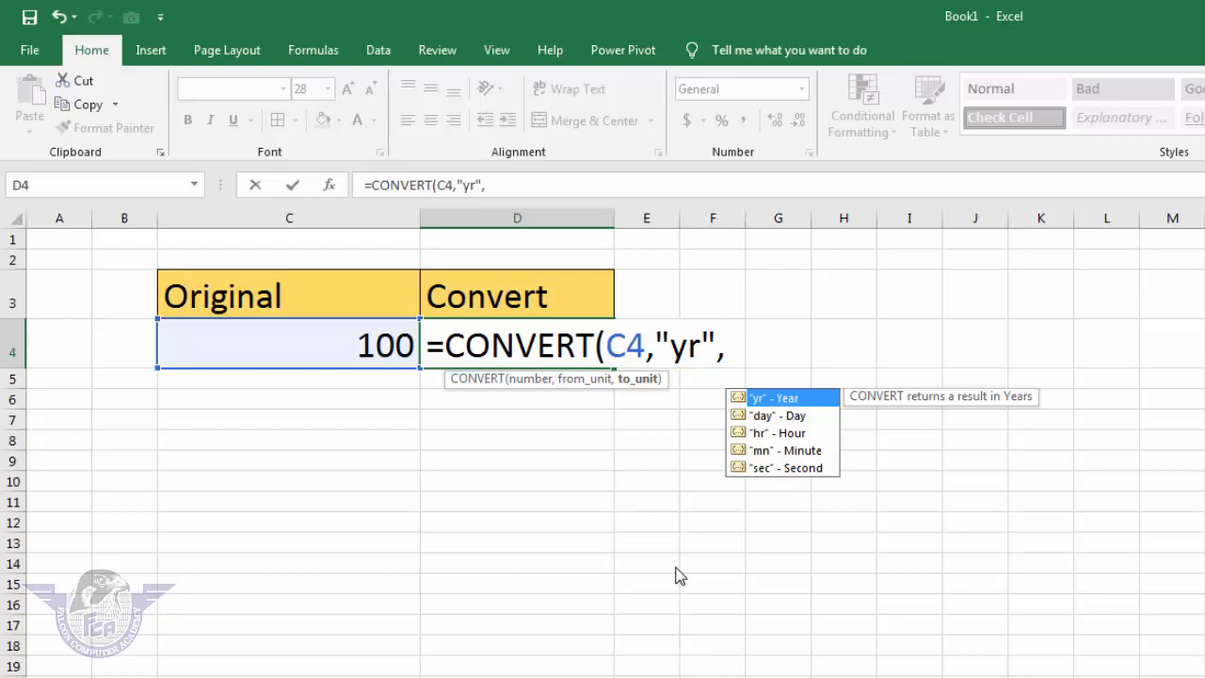
pyautogui.press('Down')
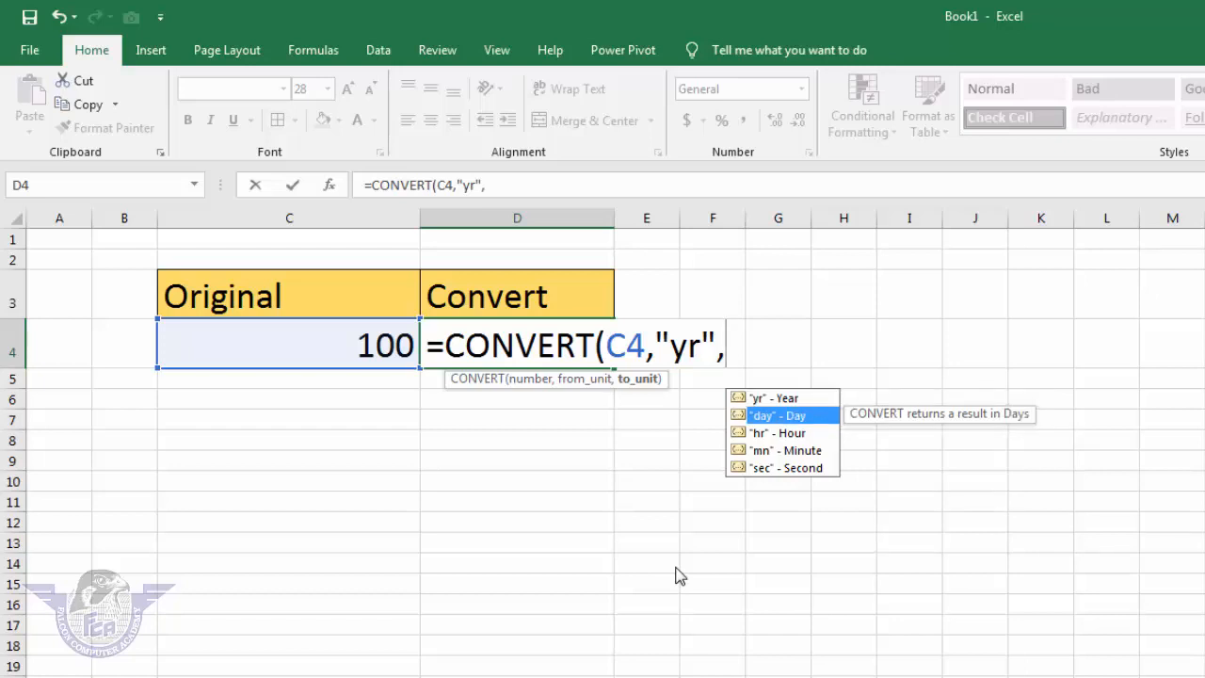
pyautogui.press('Tab')
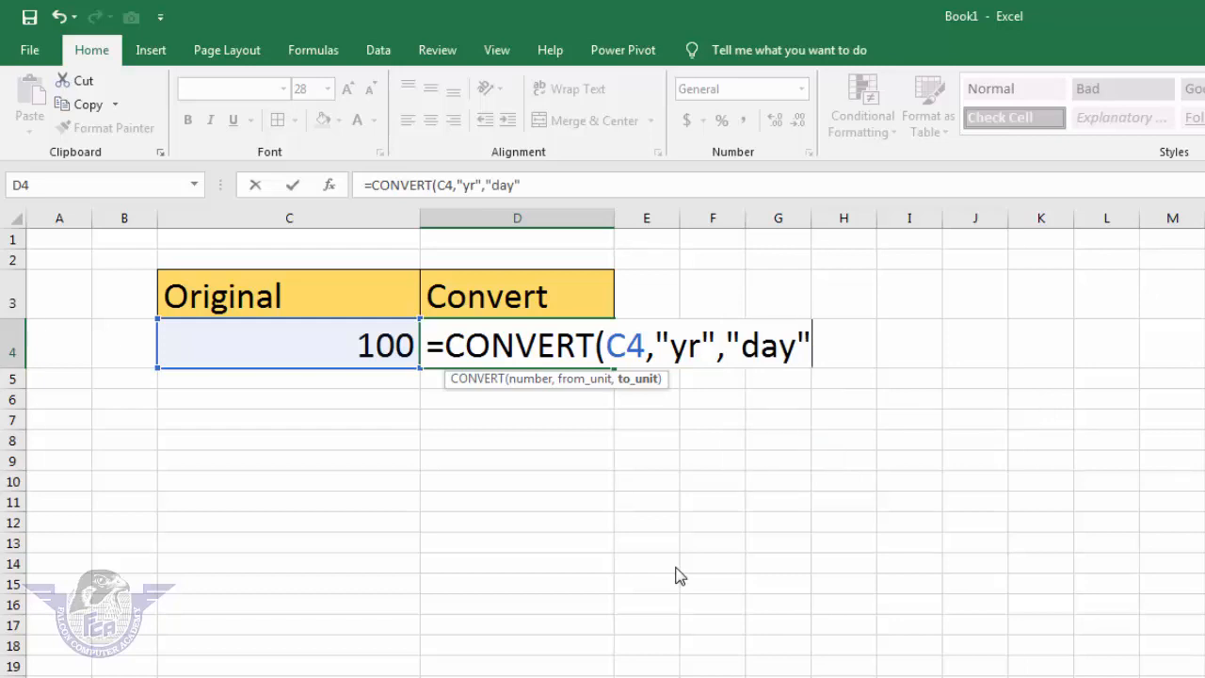
pyautogui.write(')')
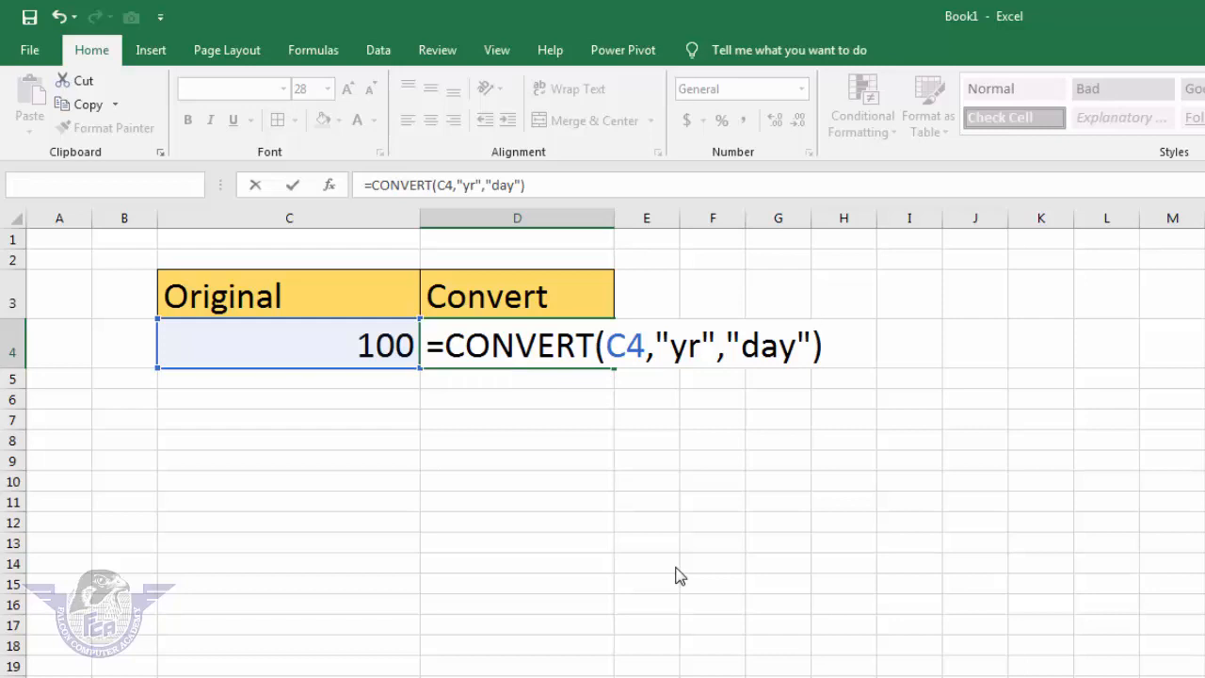
pyautogui.press('Return')
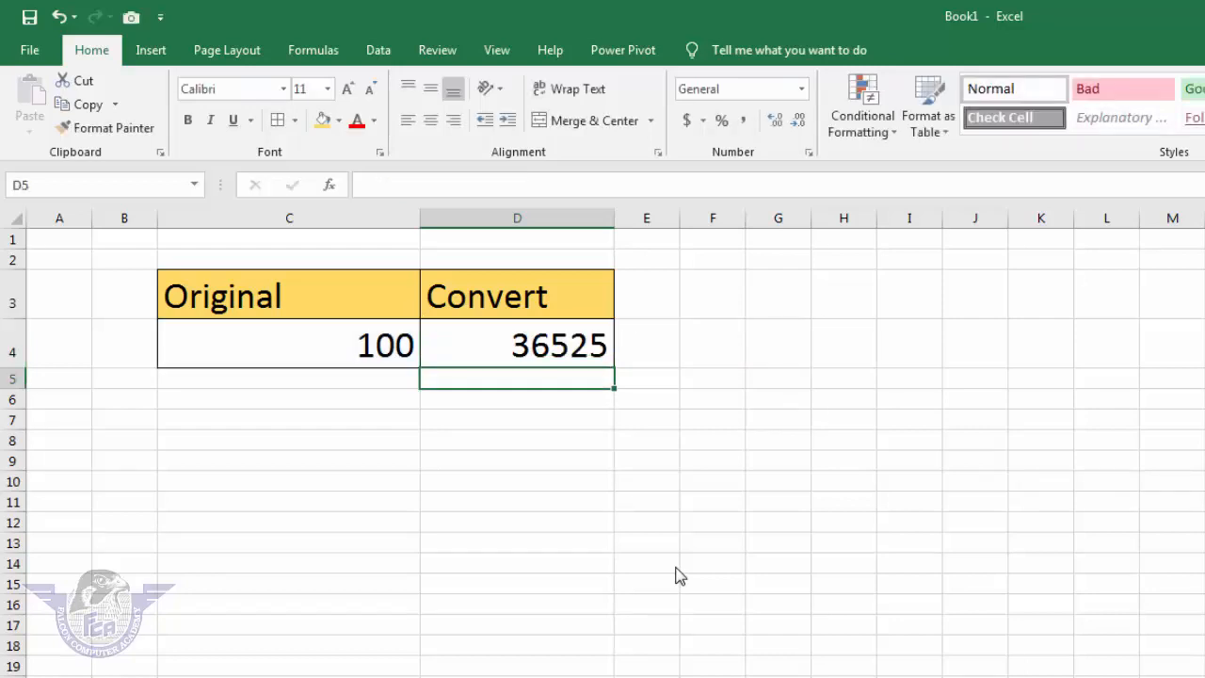